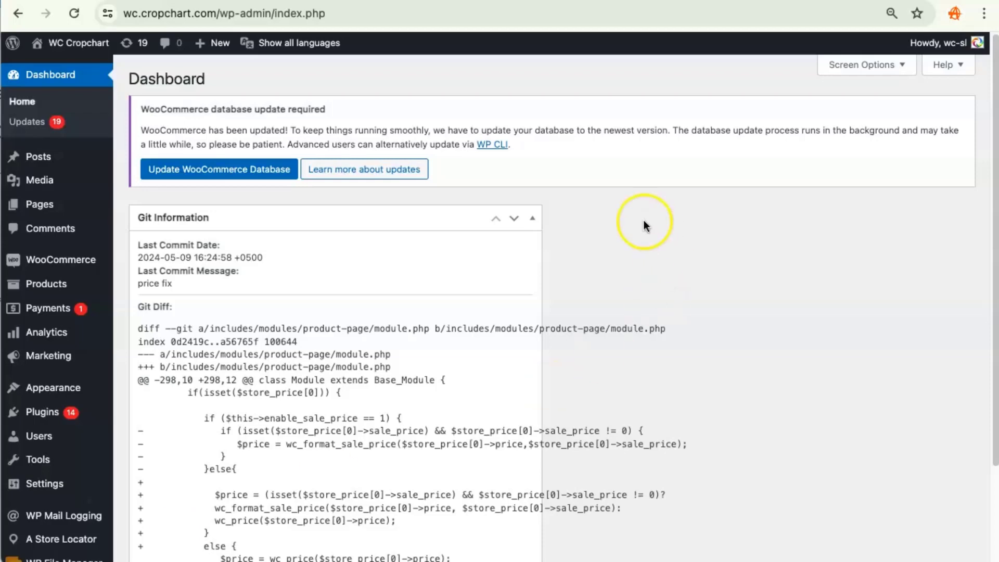
- Open the ASL Settings page of the A Store Locator plugin in the WordPress admin
scroll(642, 223, "down", 2)
mouse_move(65, 422)
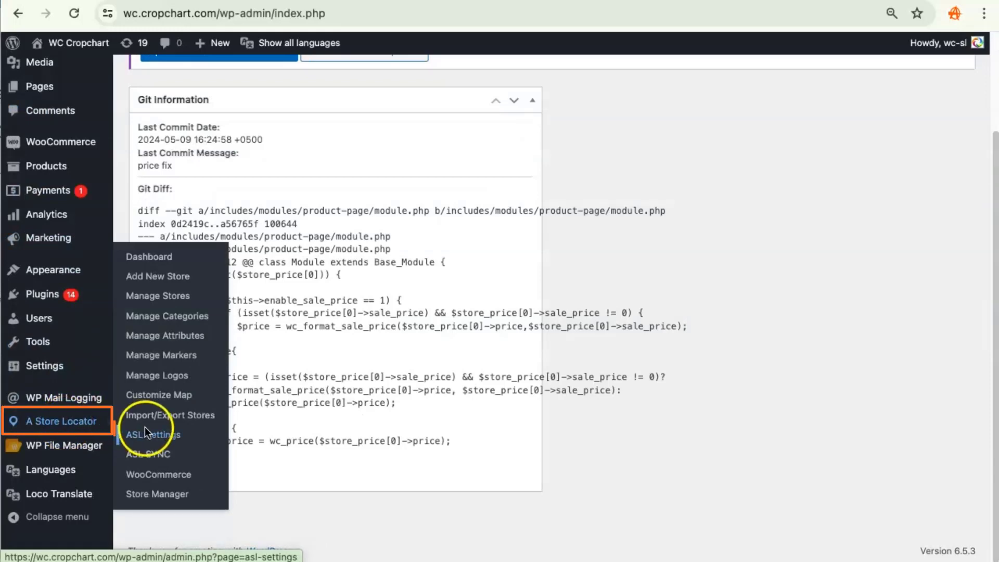
left_click(156, 436)
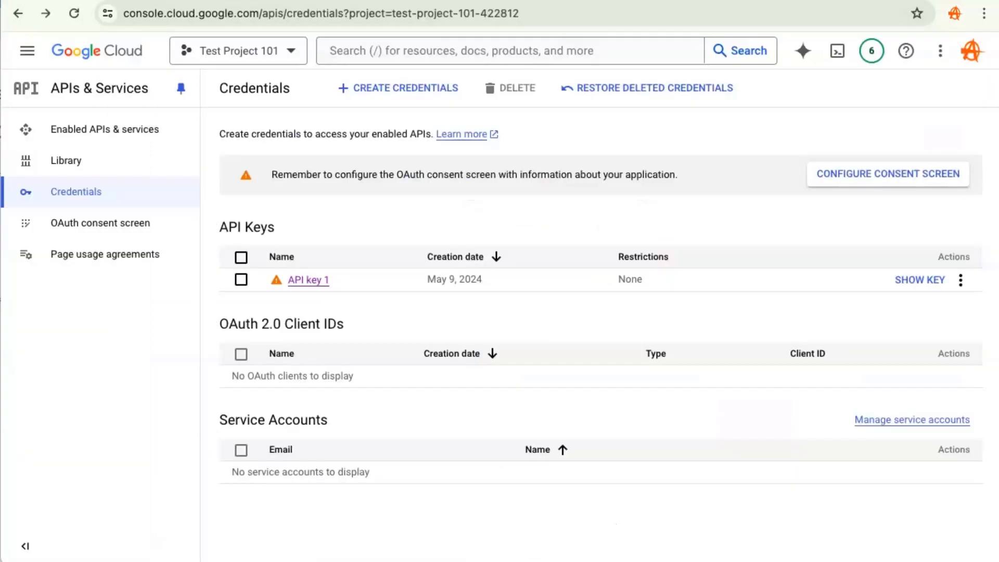
- In Test Project 101's credentials, reveal API key 1 and copy the key to the clipboard
left_click(291, 58)
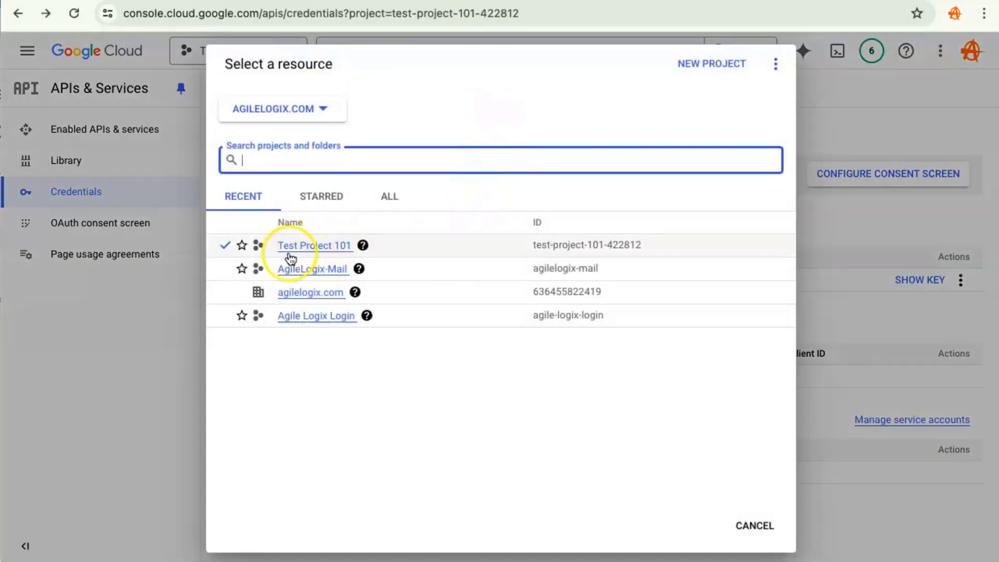
left_click(340, 250)
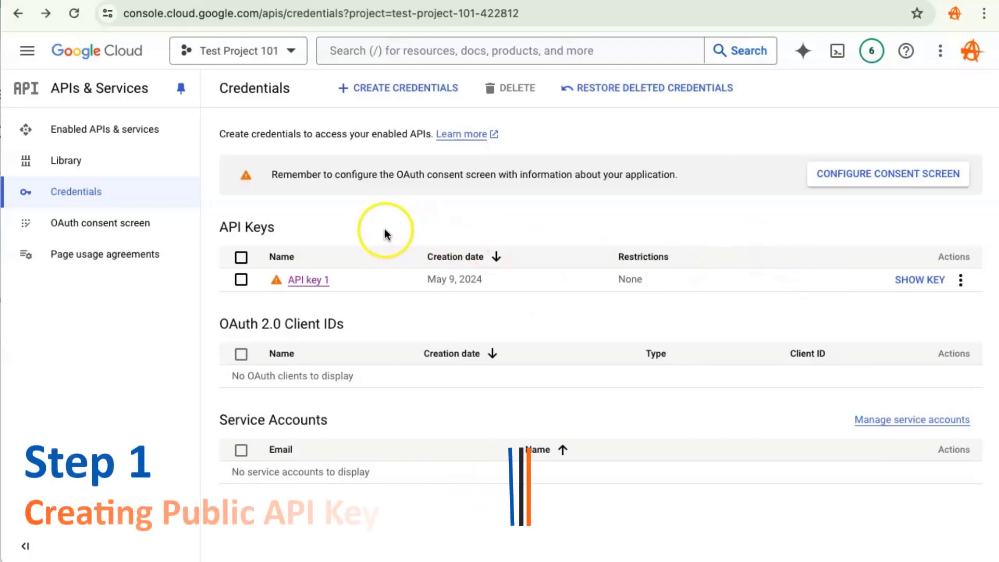
left_click(380, 100)
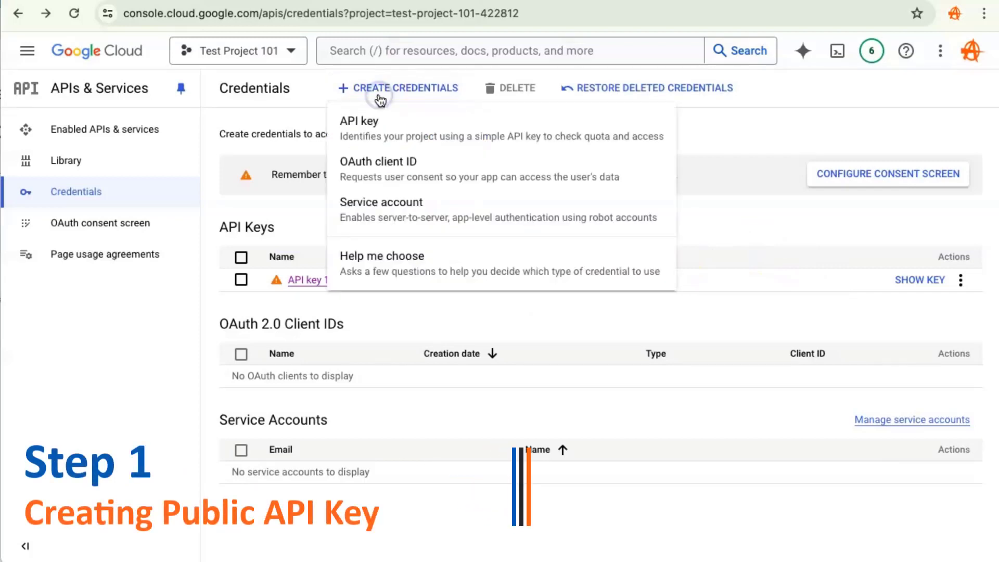
left_click(920, 279)
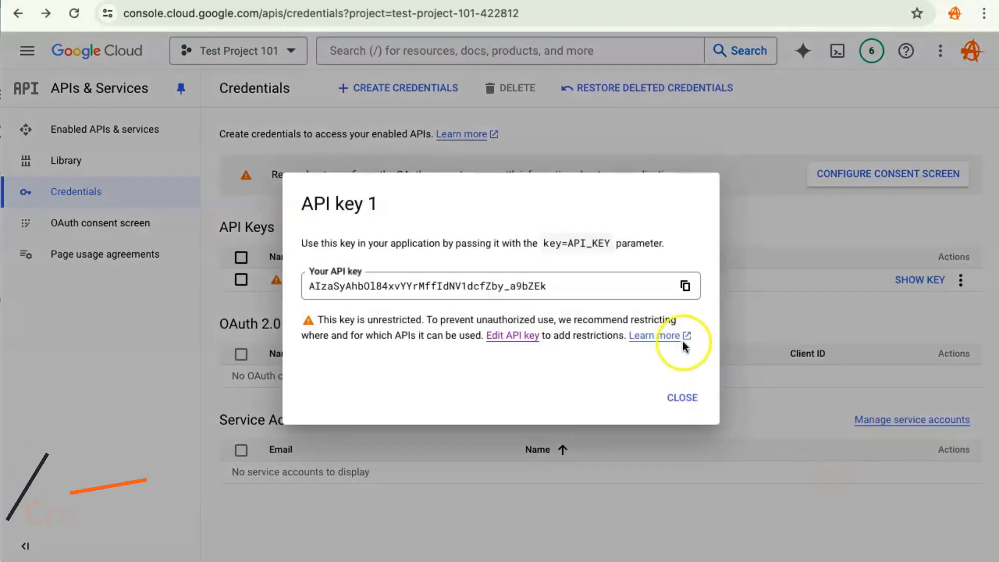
left_click(685, 287)
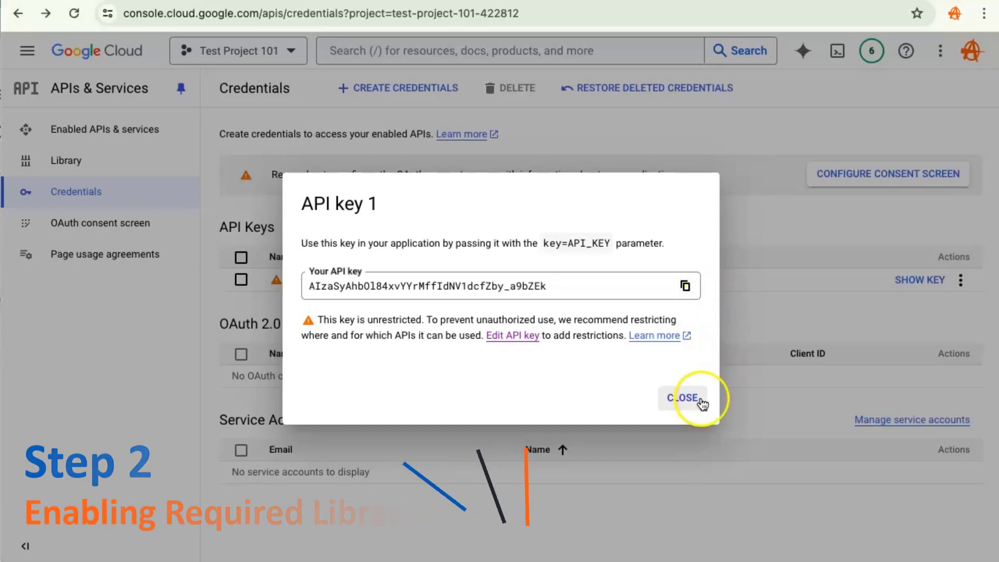
left_click(682, 398)
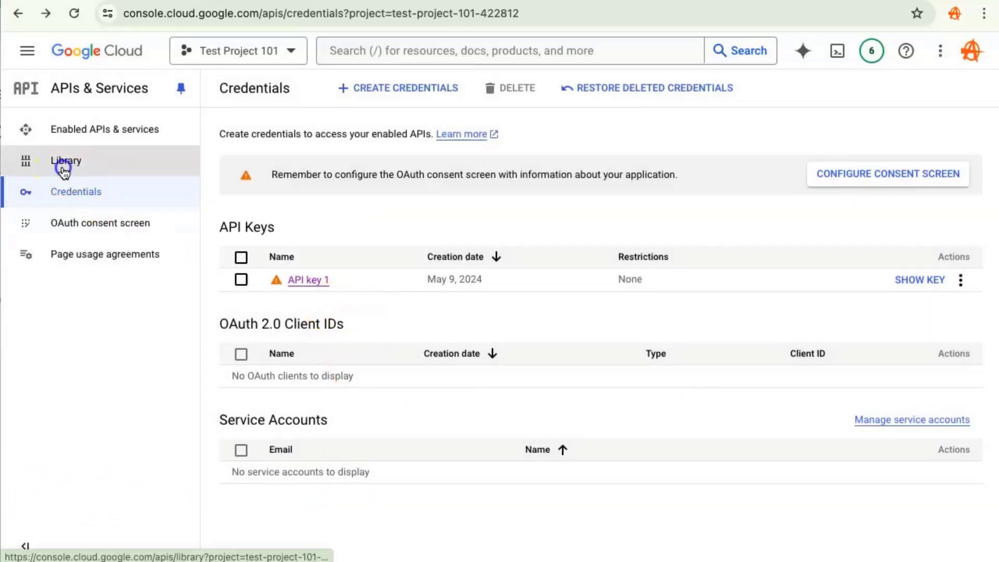
- Check in the Maps API Library whether Maps JavaScript, Geocoding, Places and Directions APIs are enabled
left_click(62, 163)
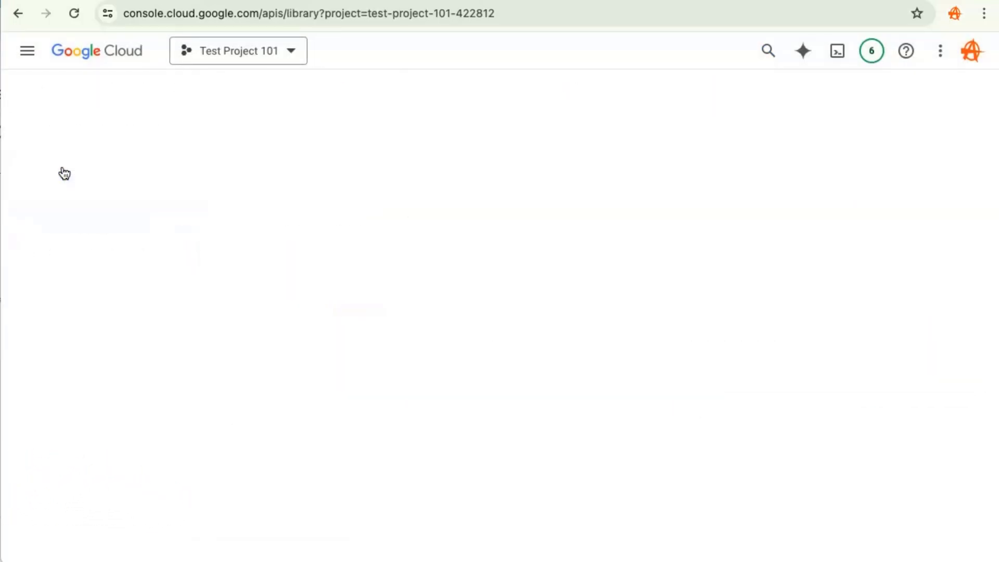
left_click(261, 289)
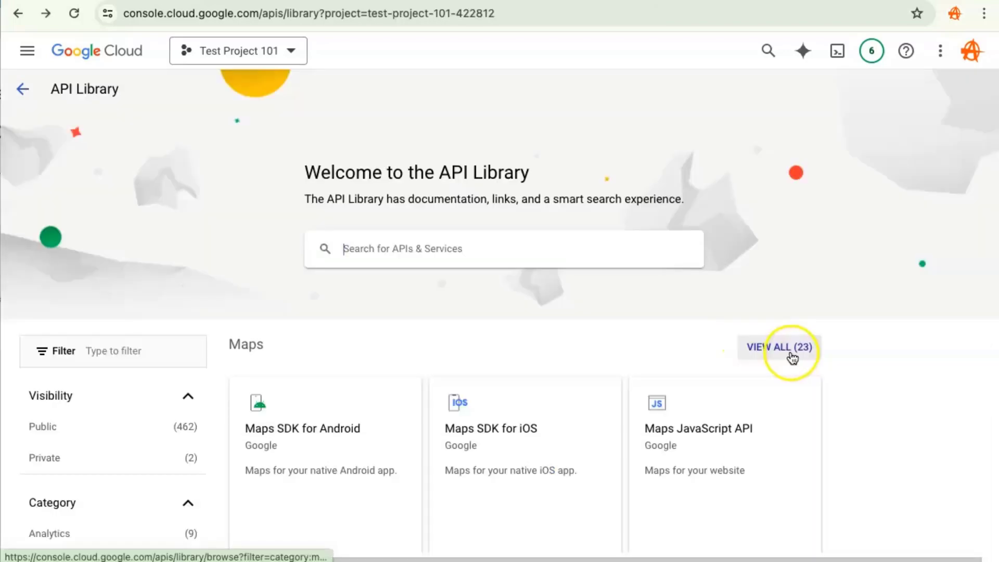
left_click(787, 347)
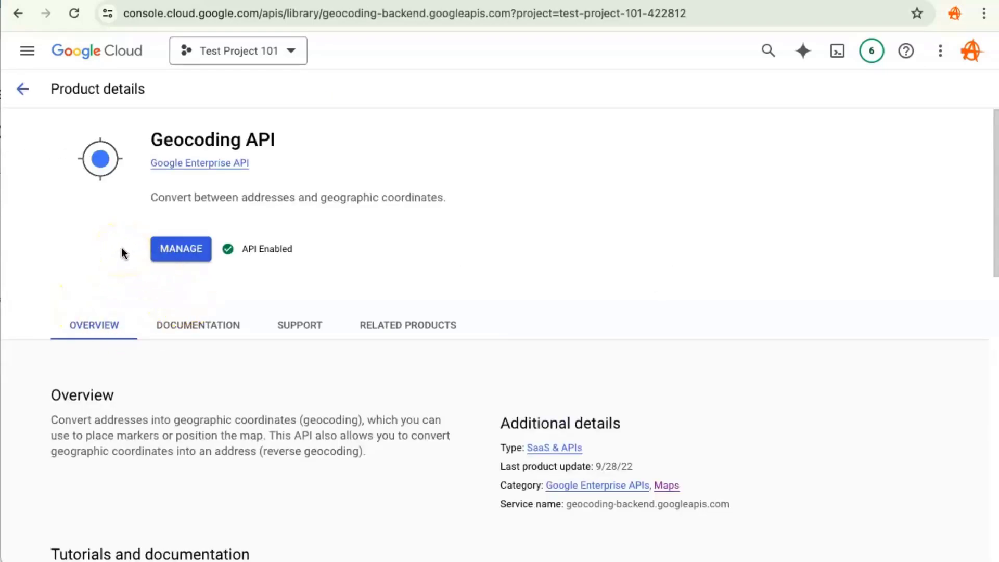
left_click(23, 89)
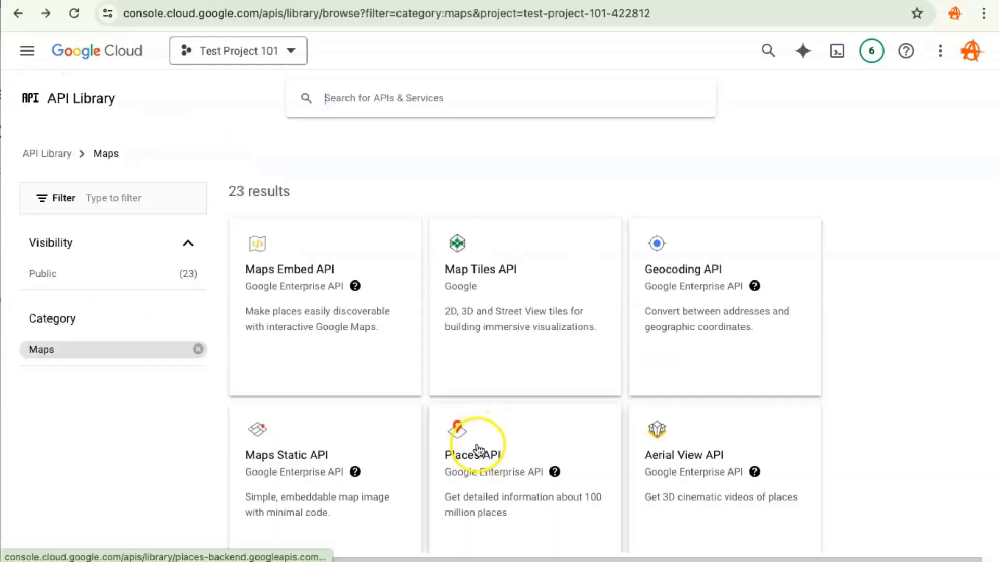
left_click(479, 450)
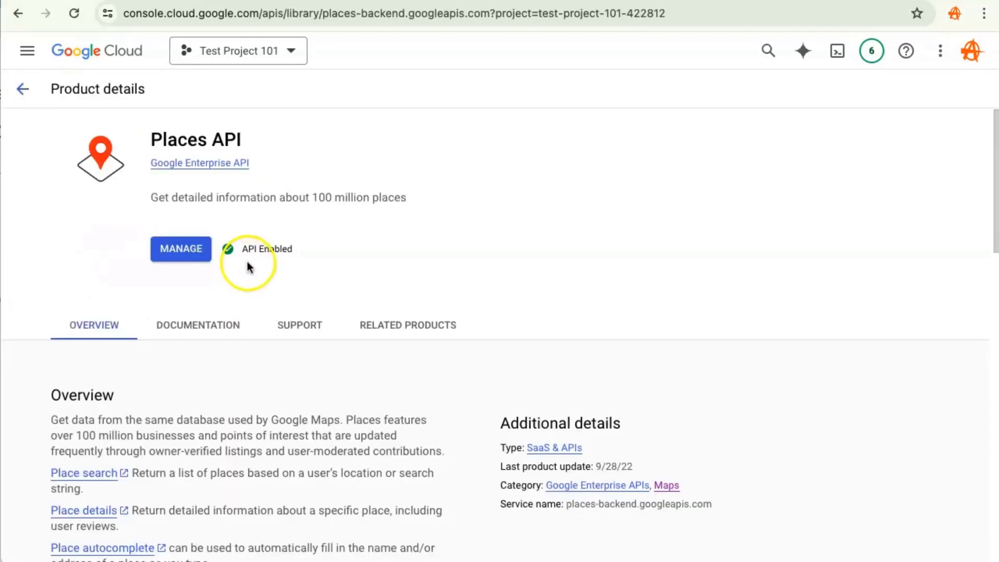
key("alt+Left")
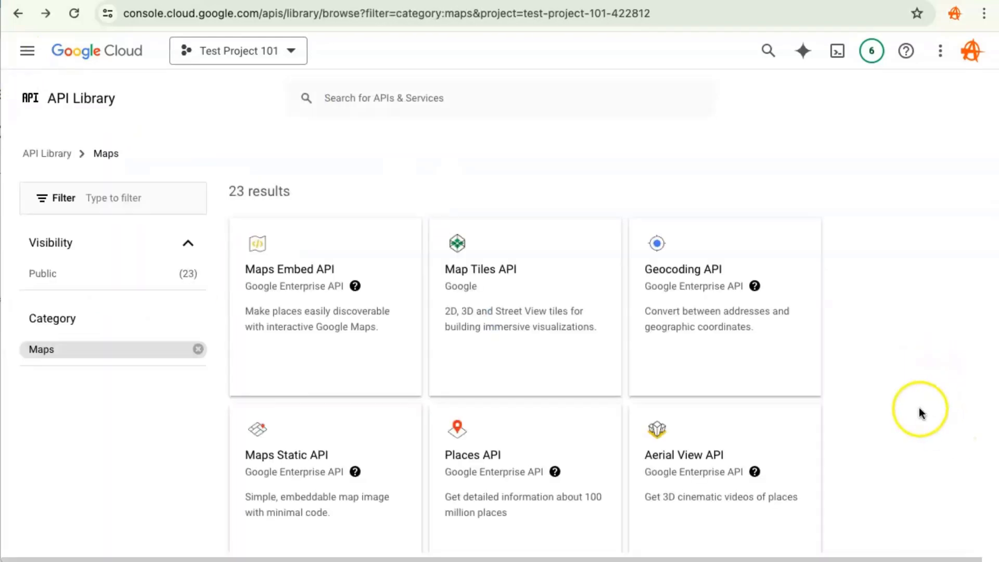
scroll(858, 387, "down", 4)
scroll(854, 393, "down", 1)
key("alt+Left")
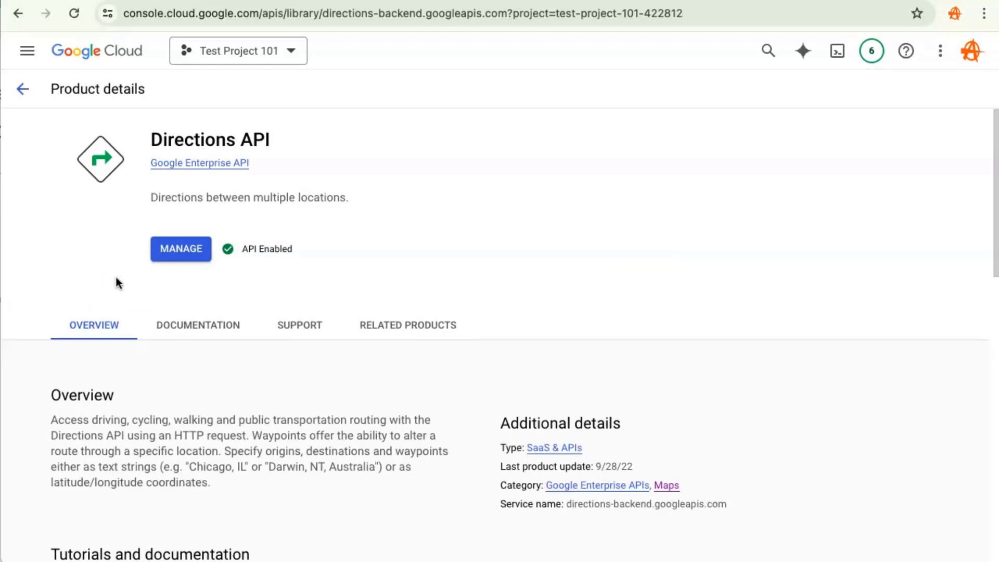
key("alt+Left")
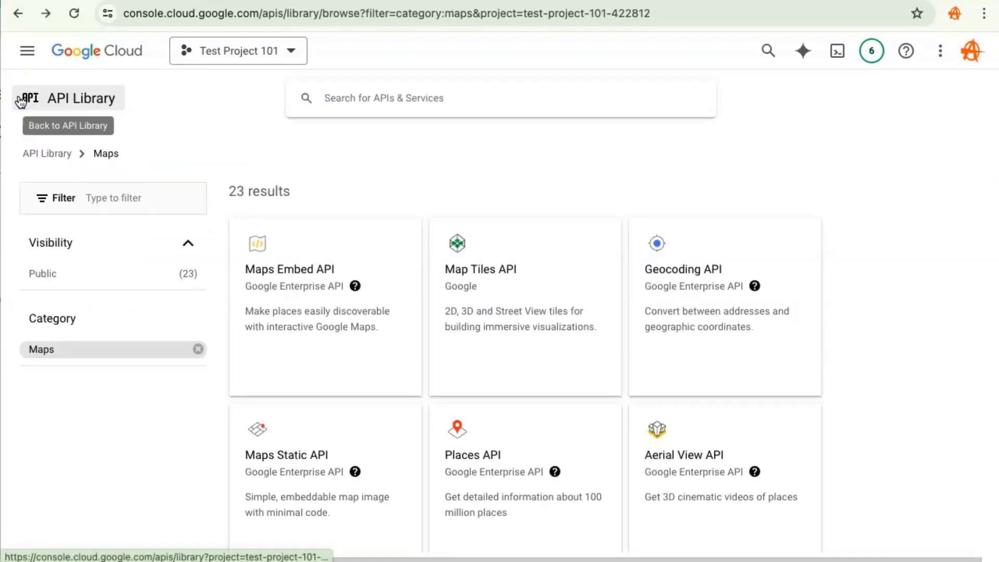
- Open API key 1 for editing and set its application restriction to Websites
left_click(27, 52)
mouse_move(193, 211)
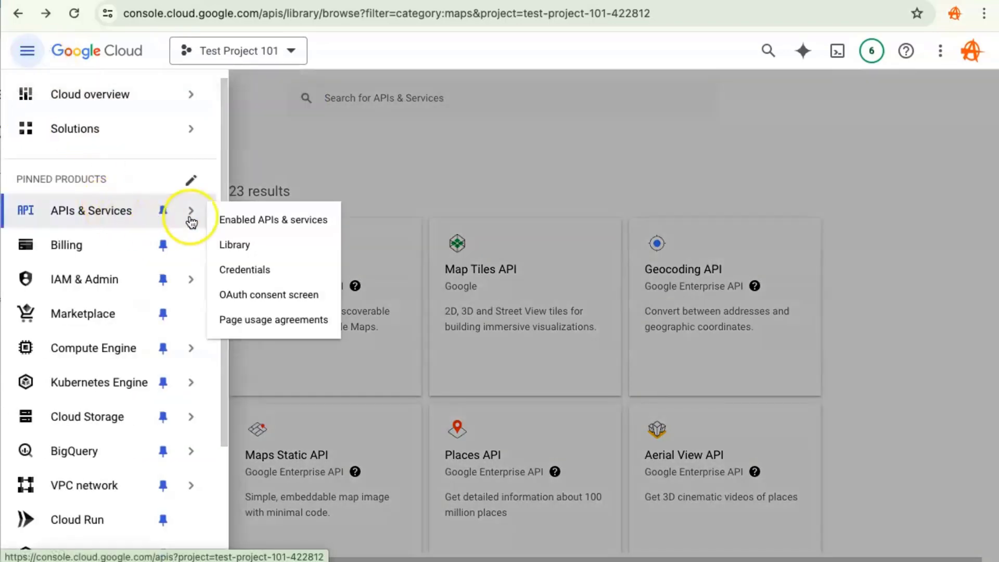
left_click(289, 269)
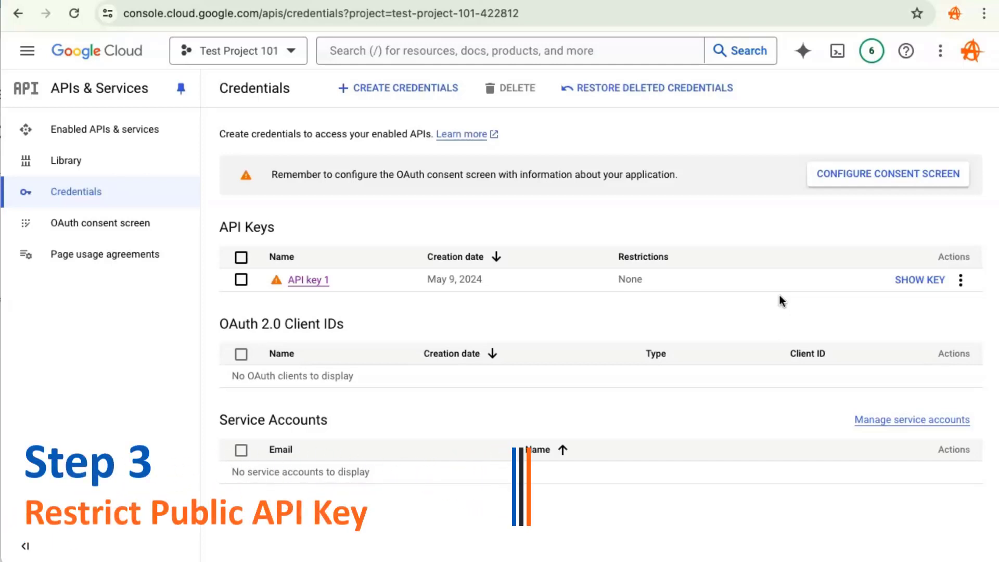
left_click(960, 284)
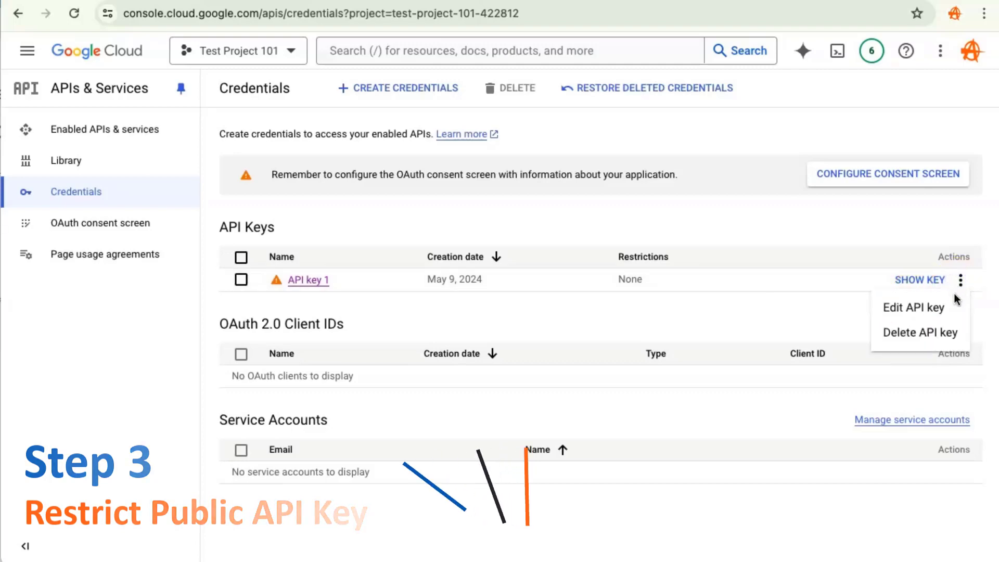
left_click(924, 311)
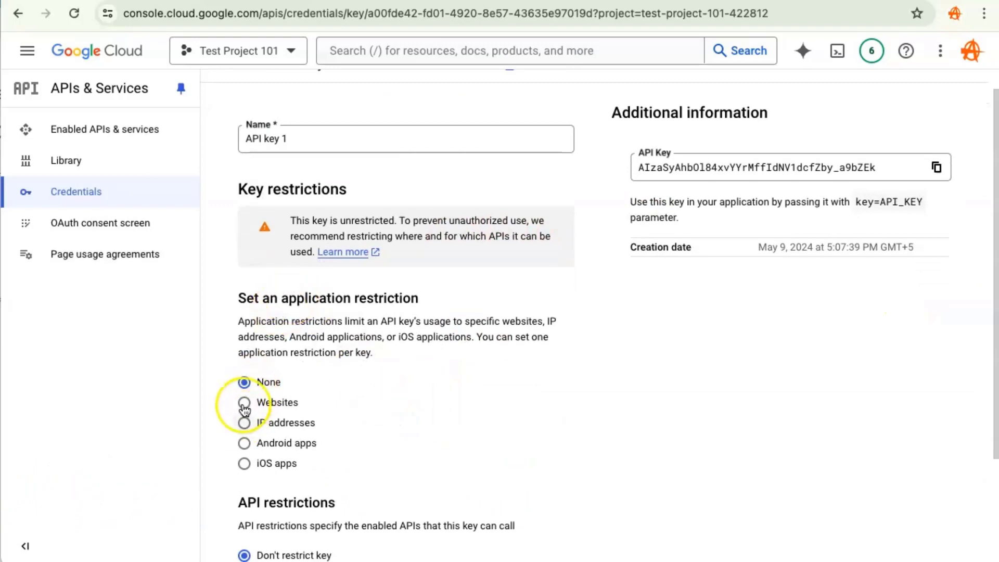
left_click(244, 404)
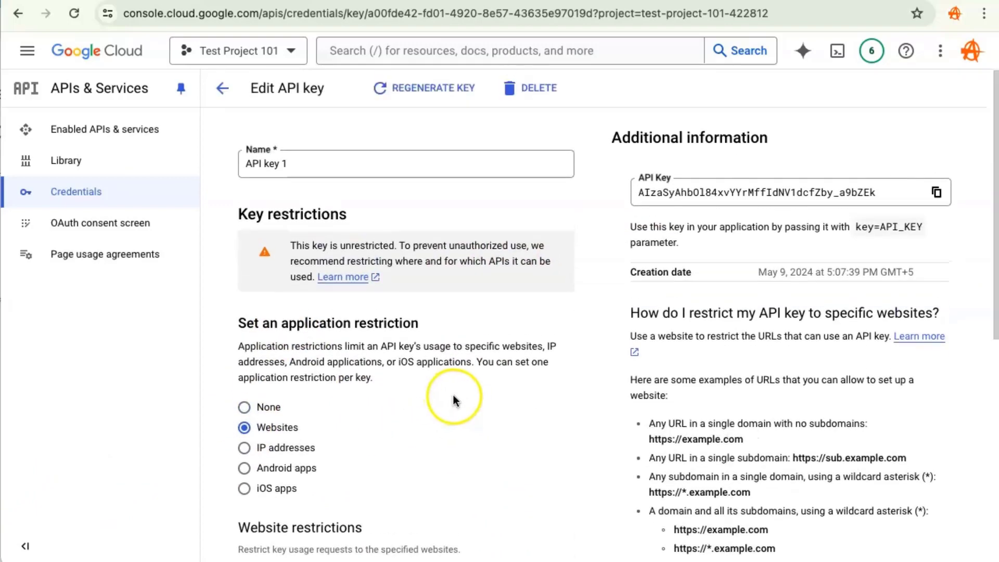
- Add wc.cropchart.com as an allowed website for the key
scroll(460, 400, "down", 3)
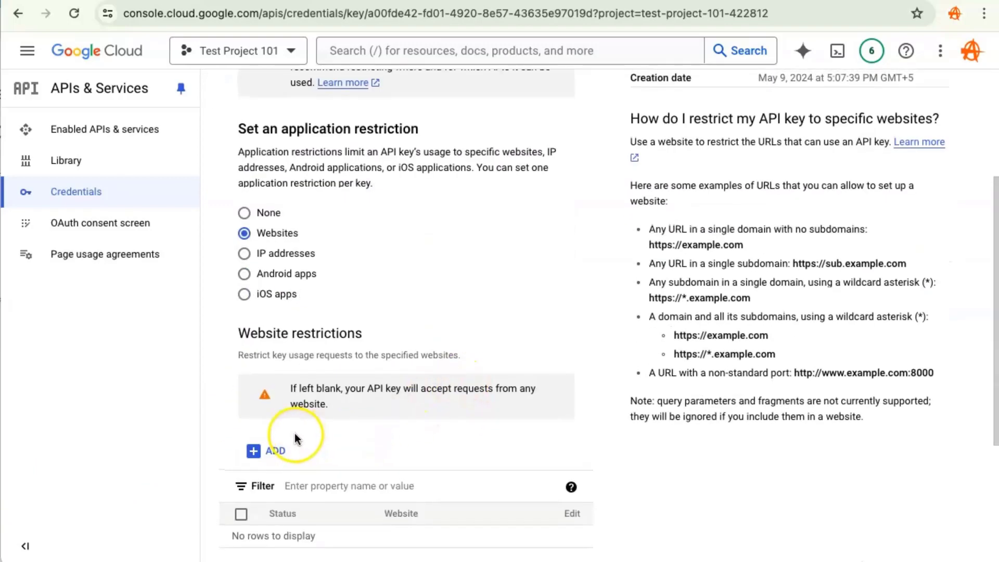
left_click(257, 451)
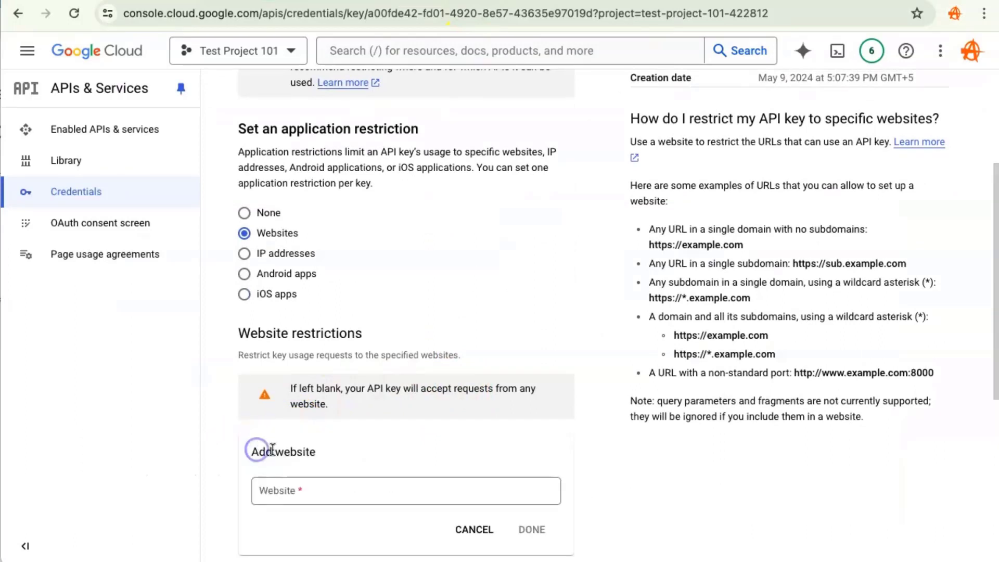
left_click(351, 488)
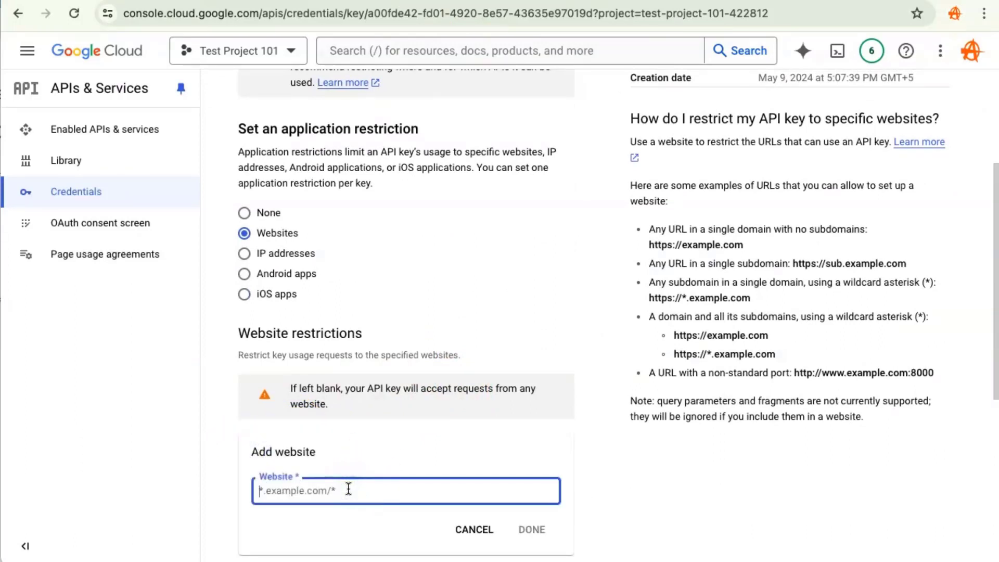
key("super+v")
left_click(531, 529)
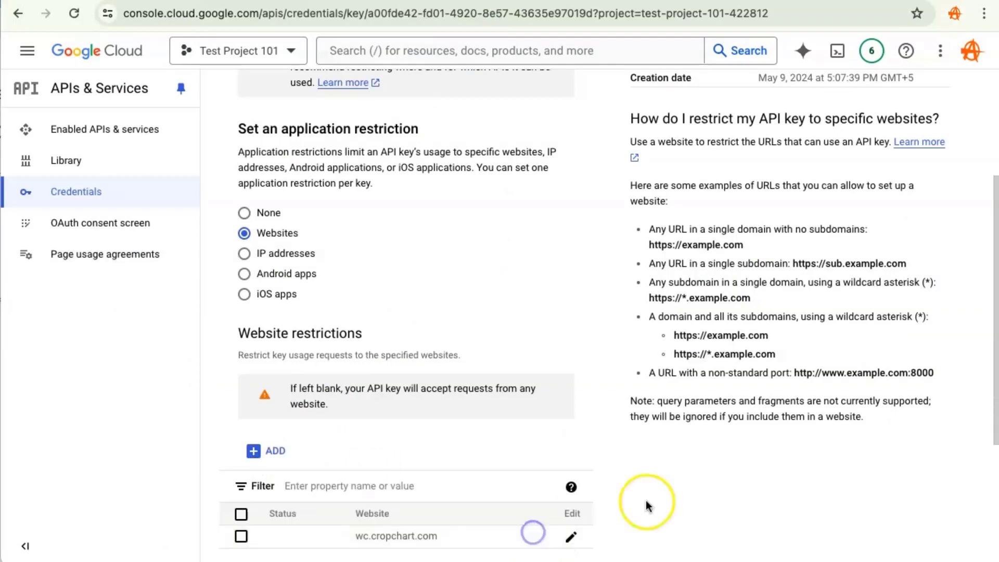
- Add wc.cropchart.com/* as a second allowed website and save the API key
scroll(645, 501, "down", 4)
left_click(254, 235)
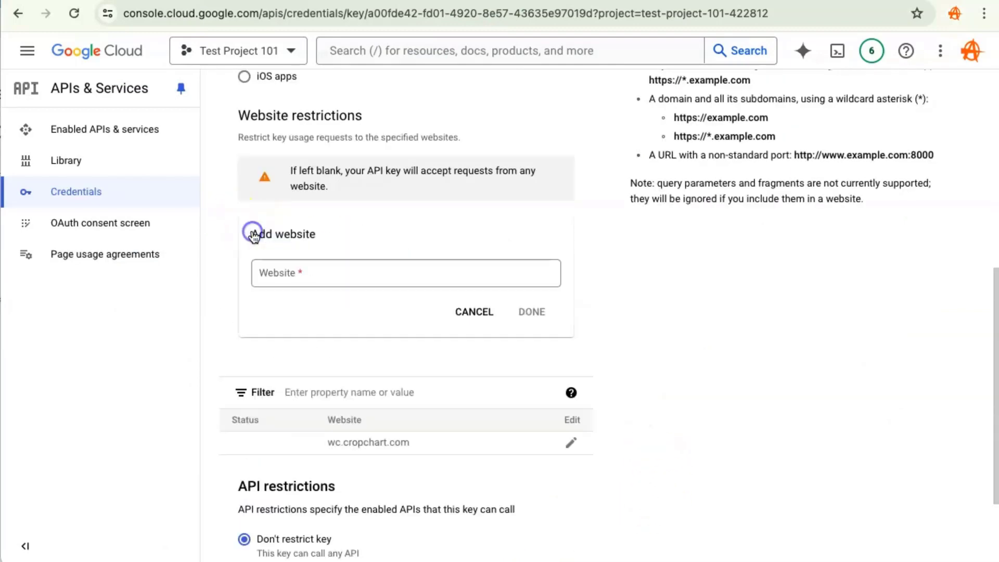
left_click(312, 279)
key("super+v")
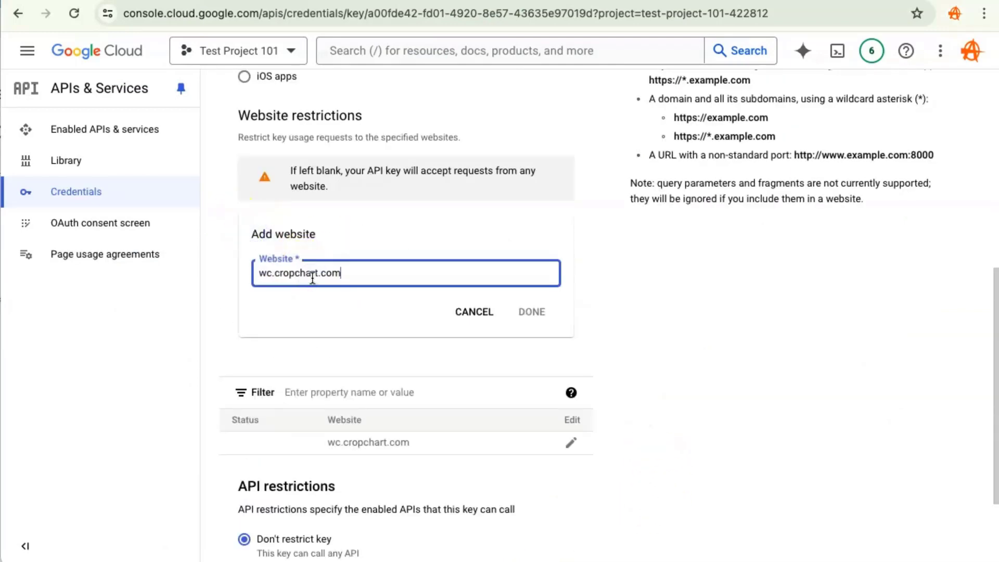
type("/*")
left_click(528, 312)
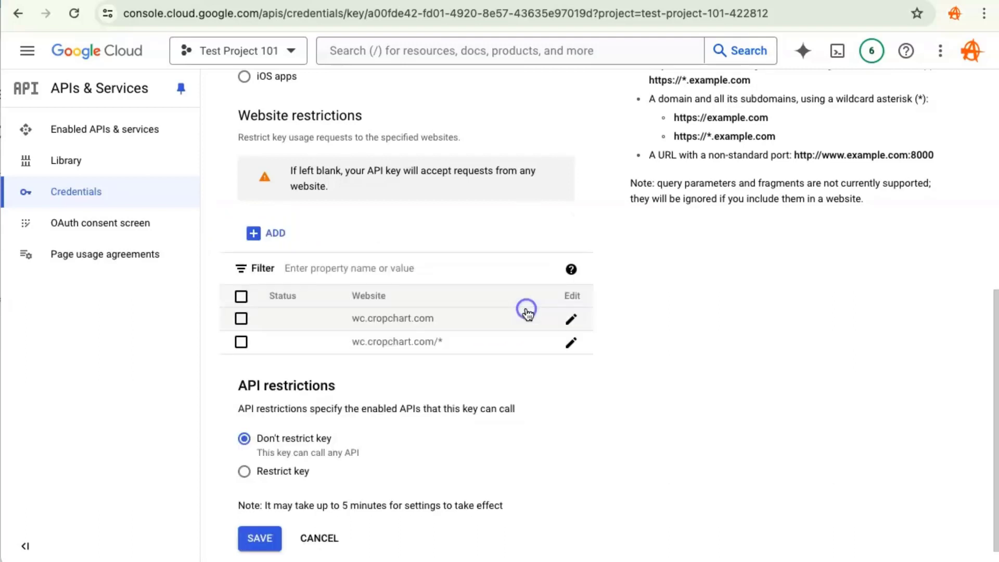
left_click(266, 537)
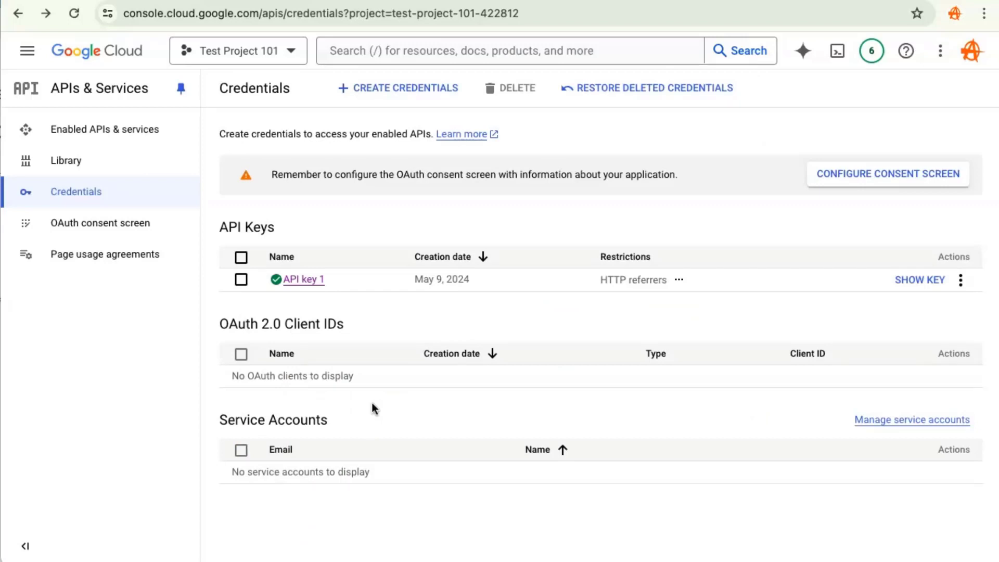
- Copy API key 1 and paste it into the Google API Key field of ASL Settings
left_click(902, 278)
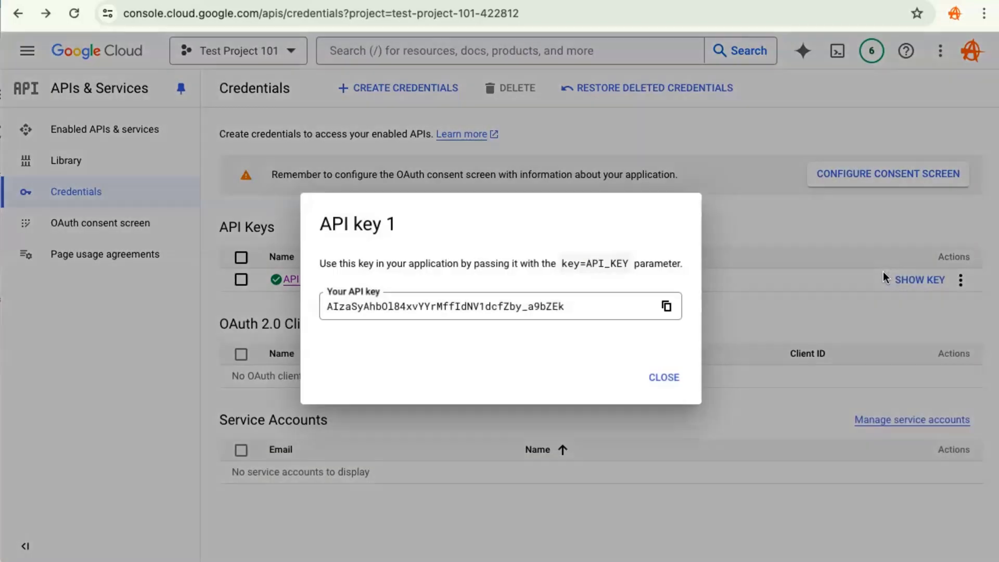
left_click(668, 306)
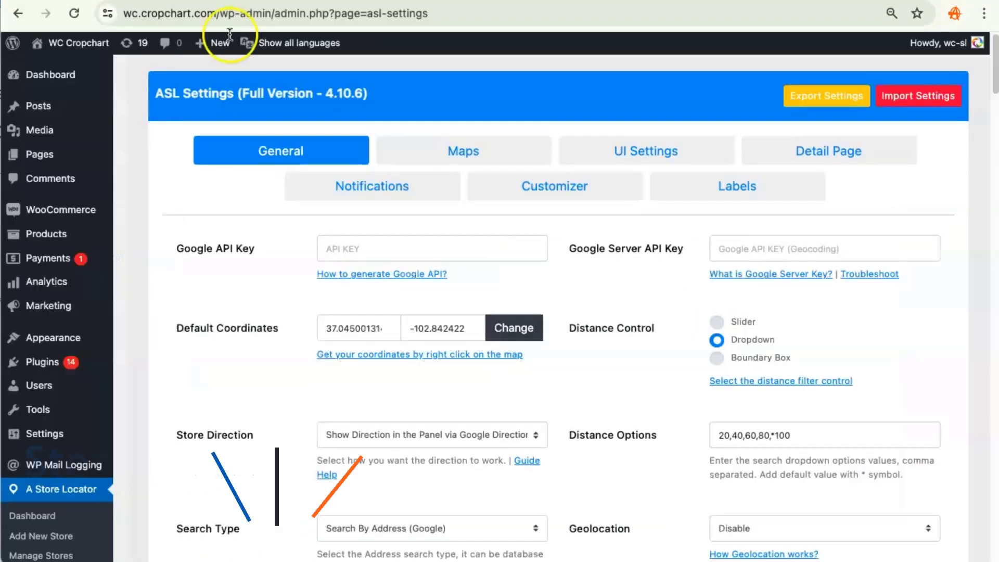
left_click(370, 249)
key("super+v")
- Save the ASL settings
scroll(806, 308, "down", 20)
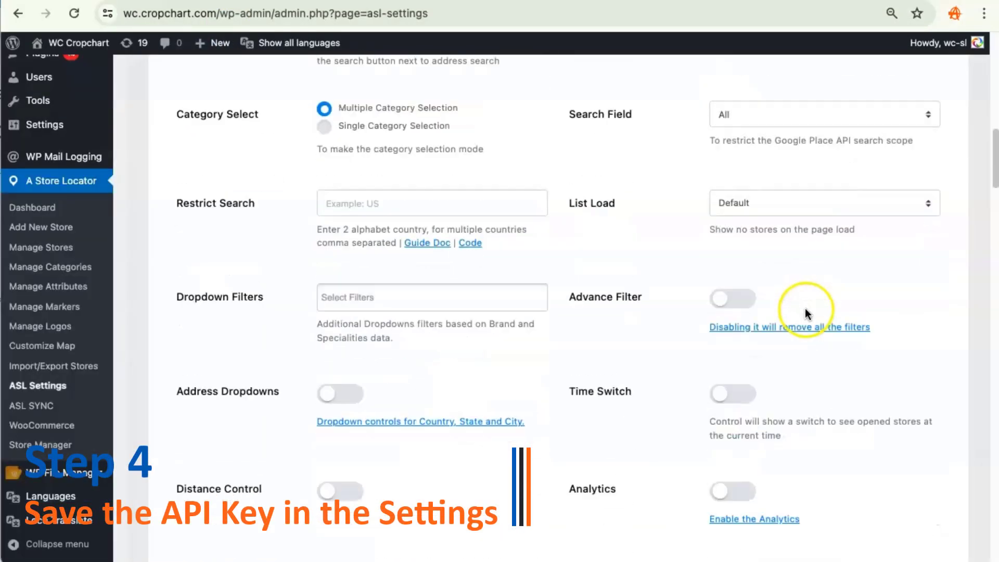
scroll(832, 345, "down", 10)
left_click(887, 184)
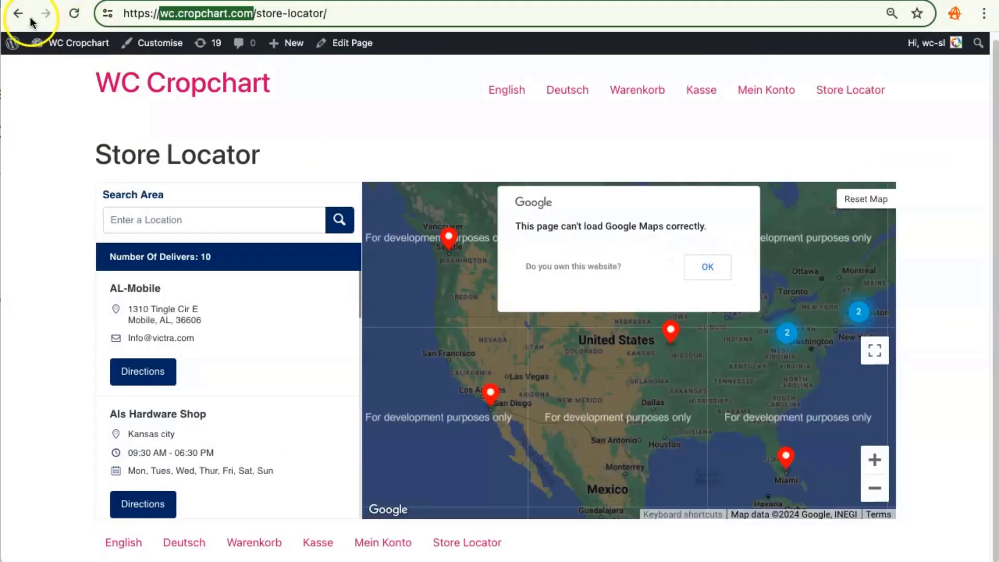
- View the Store Locator page to check the map, then return to the settings
left_click(74, 13)
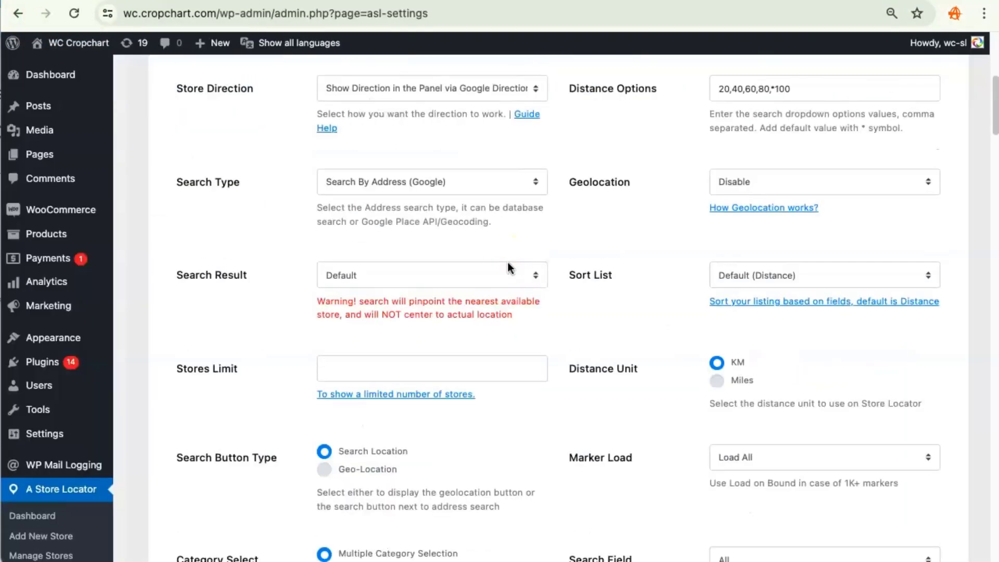
scroll(566, 265, "up", 6)
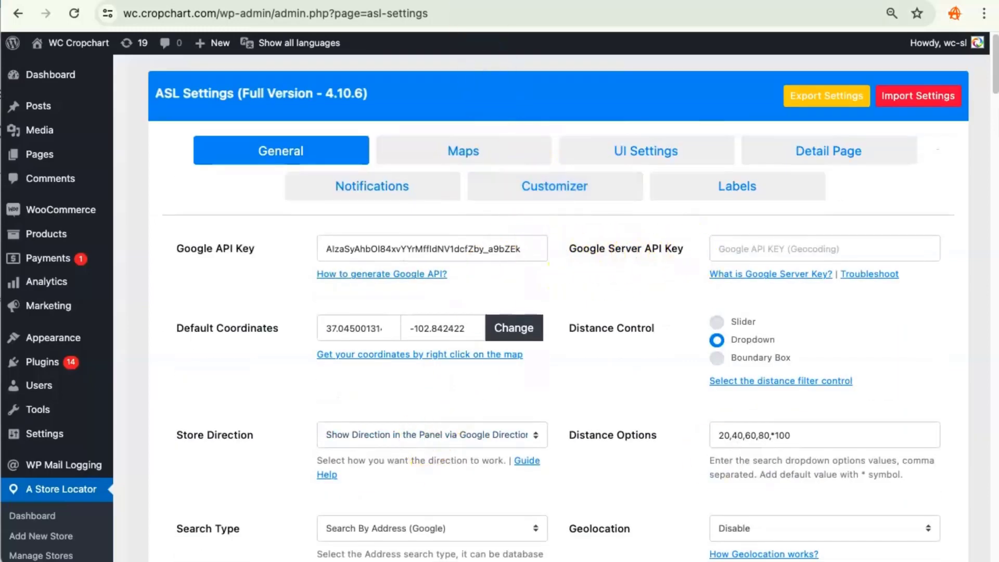
- Create a new API key in the Google Cloud credentials and start restricting it by IP addresses
left_click(489, 1)
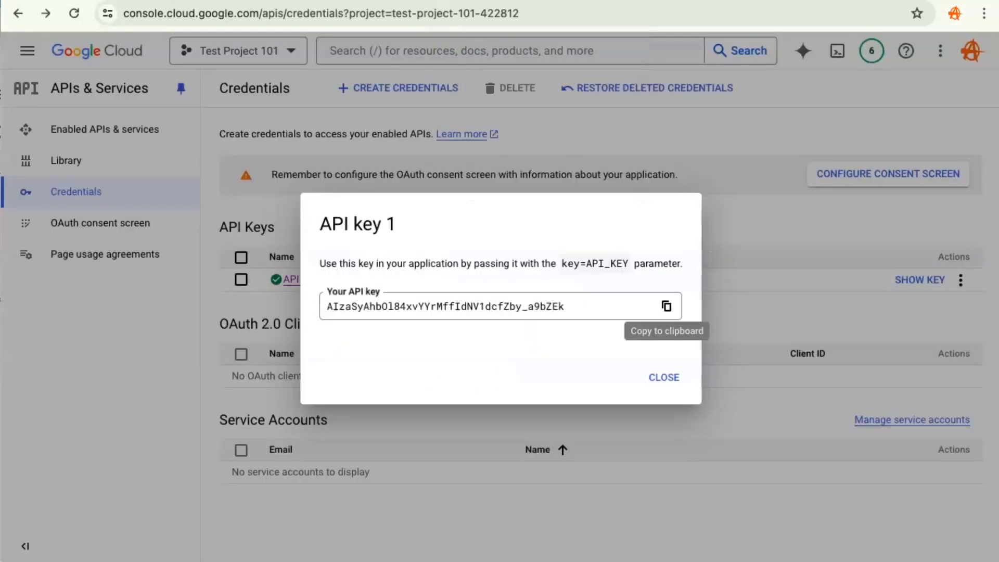
left_click(657, 379)
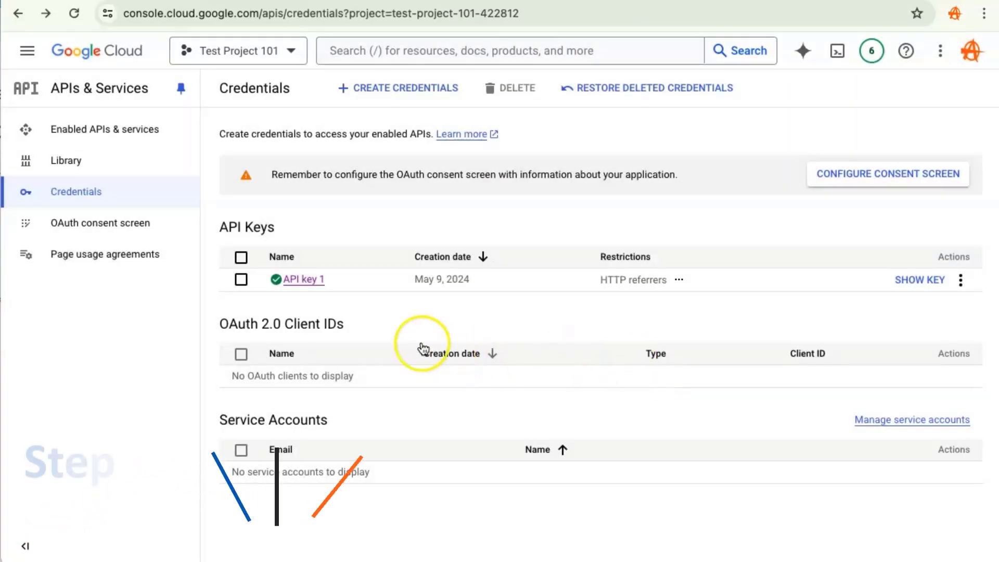
left_click(391, 89)
left_click(416, 125)
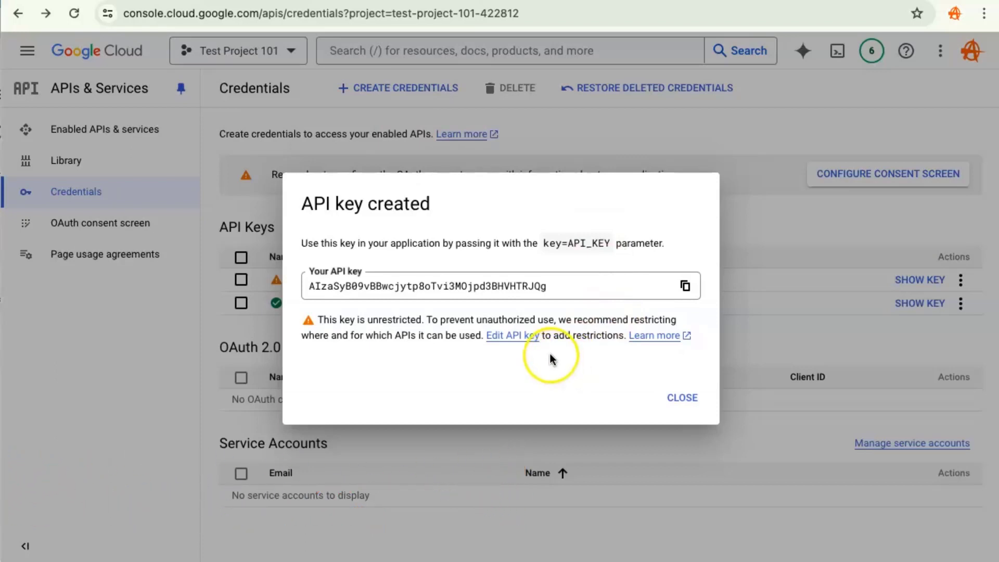
left_click(514, 337)
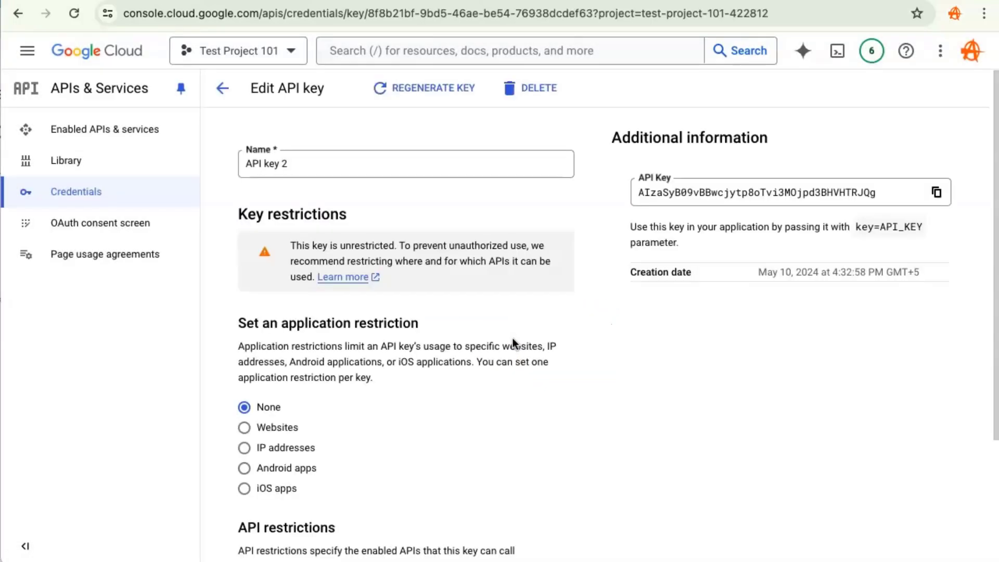
left_click(245, 448)
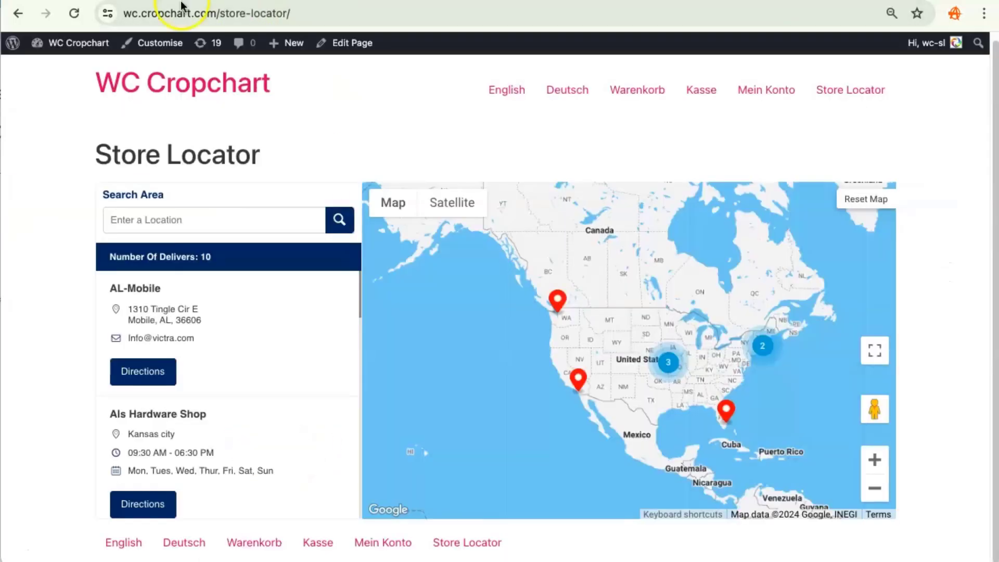
- Copy the site's domain wc.cropchart.com from the store locator page address
left_click(171, 14)
left_click(172, 15)
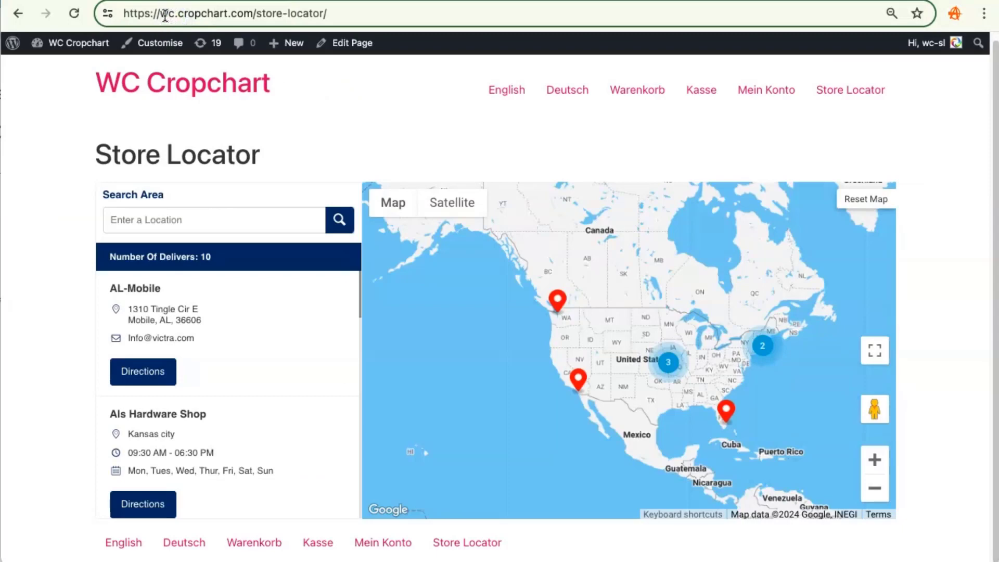
left_click_drag(161, 14, 251, 14)
right_click(252, 14)
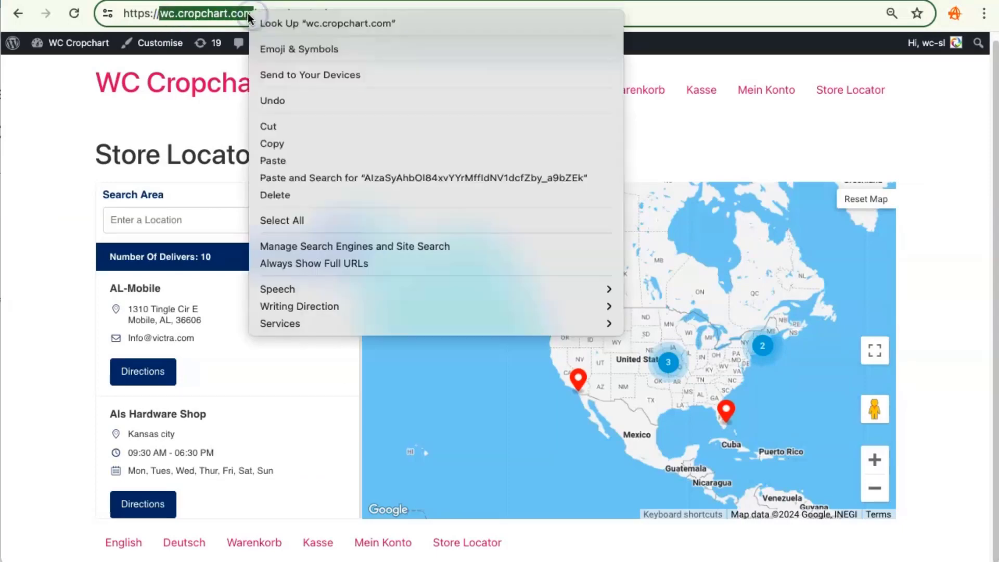
left_click(303, 141)
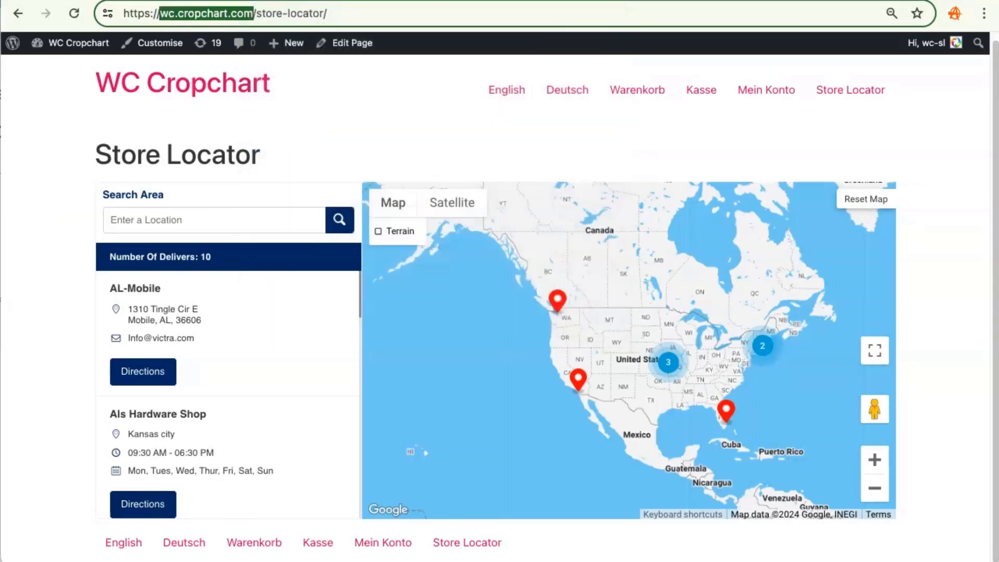
- Open Terminal, ping wc.cropchart.com, stop it, and select the returned IP address 93.127.187.155
left_click(604, 559)
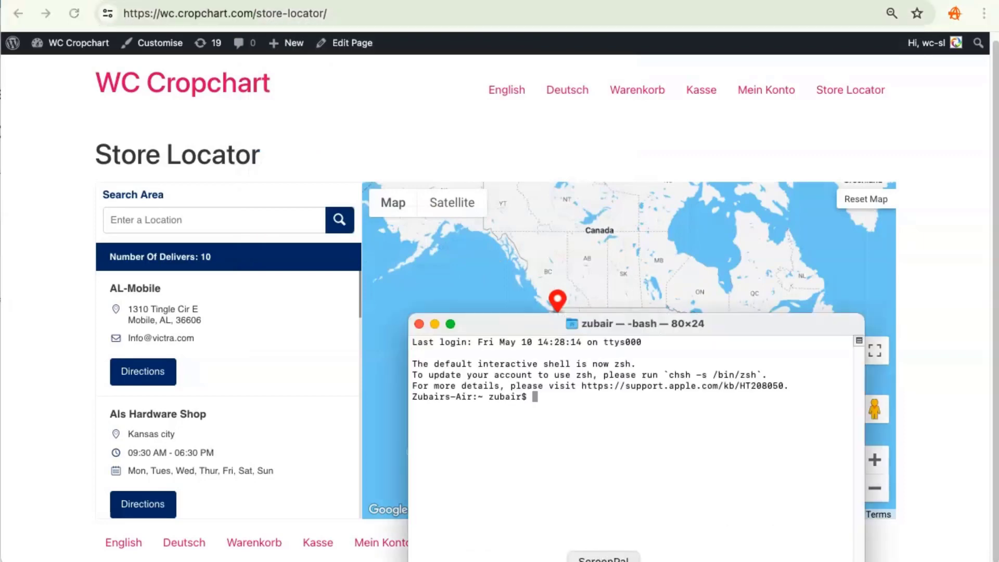
left_click(771, 330)
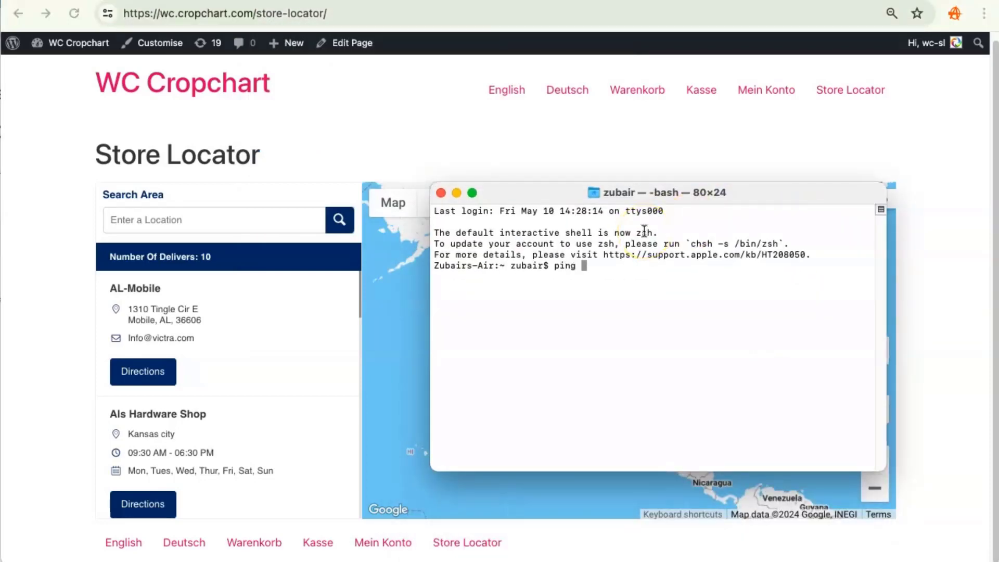
key("super+v")
key("Return")
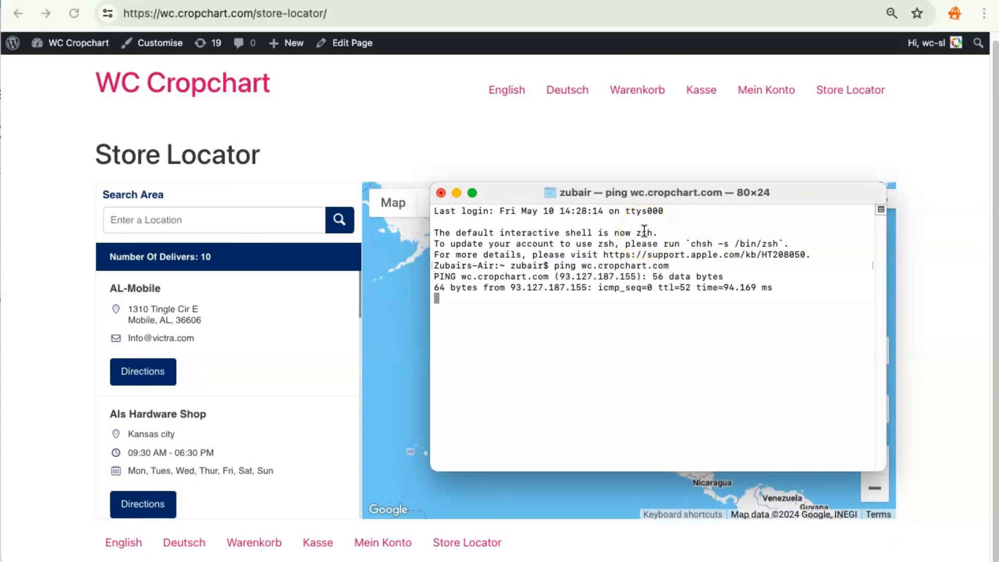
key("ctrl+c")
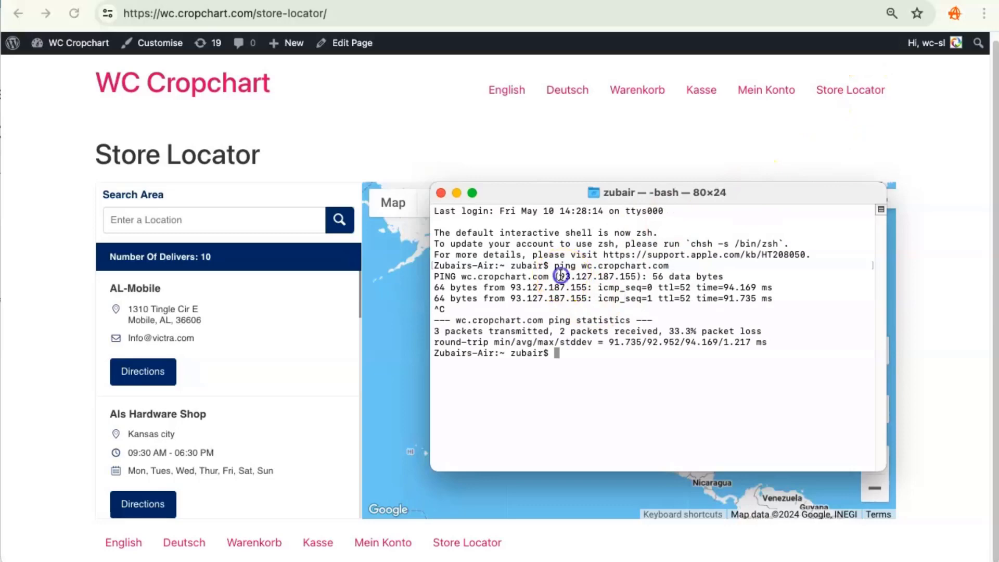
left_click_drag(559, 276, 631, 274)
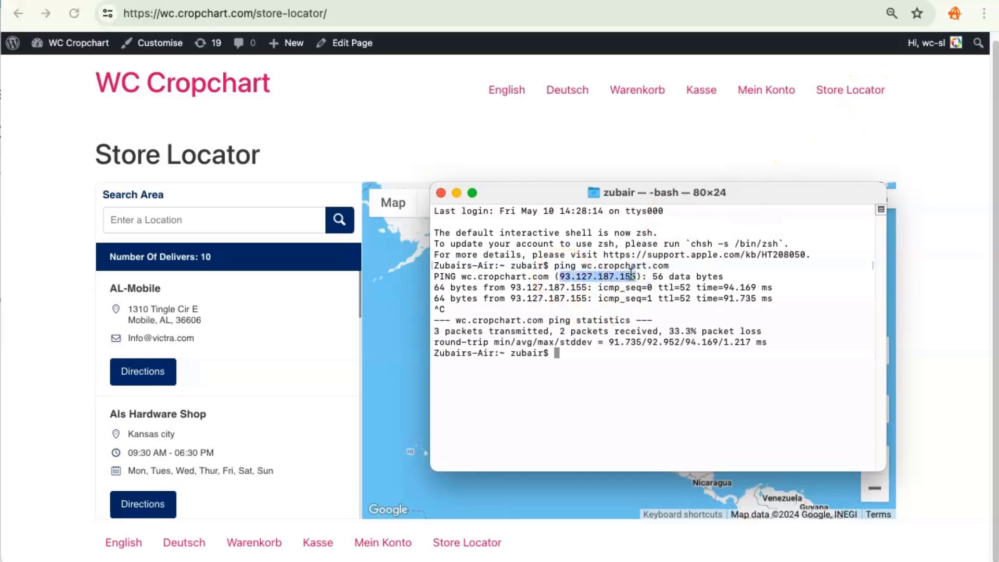
- Add 93.127.187.155 as an allowed IP address for API key 2 and save the key
left_click(482, 1)
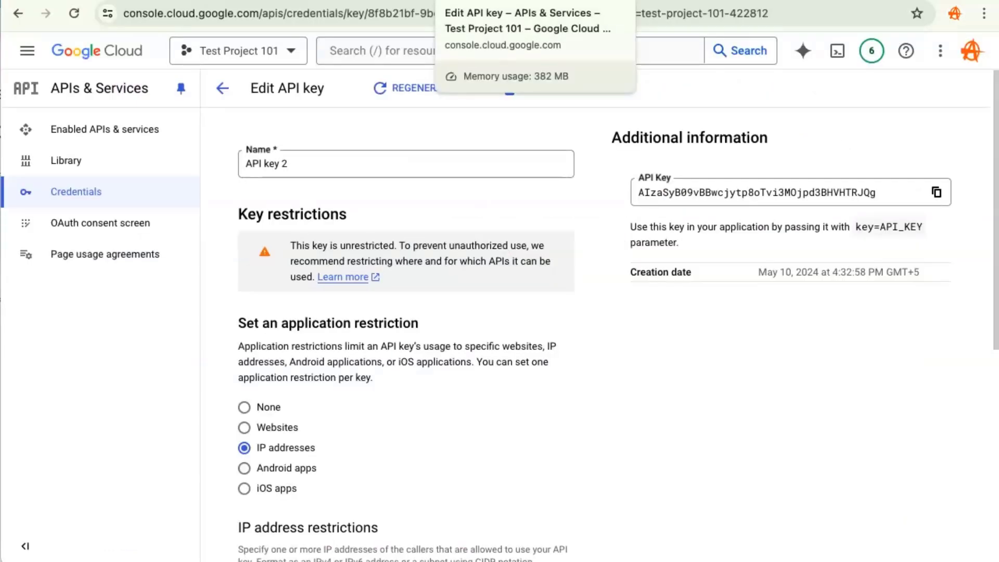
scroll(500, 385, "down", 2)
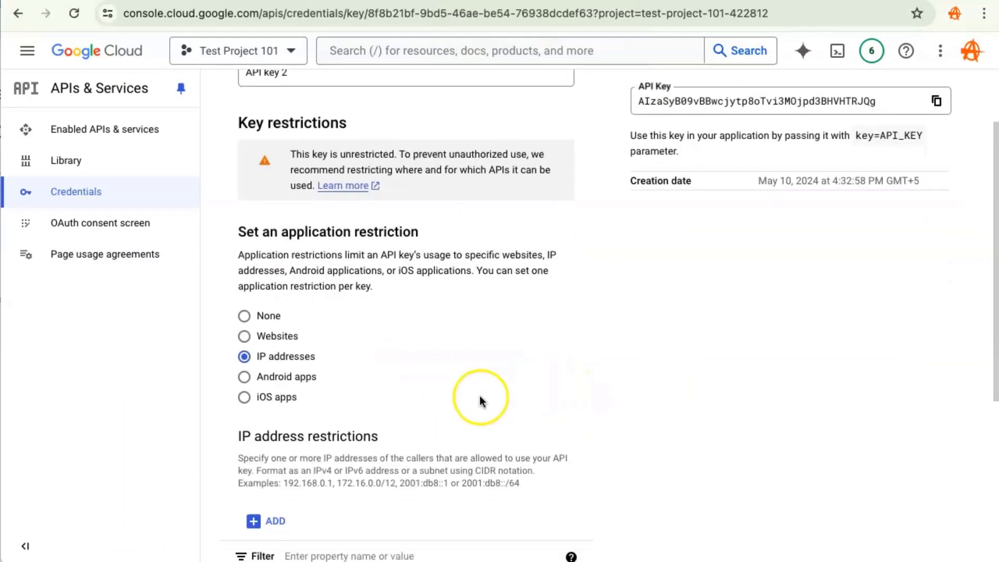
left_click(252, 479)
scroll(365, 476, "up", 3)
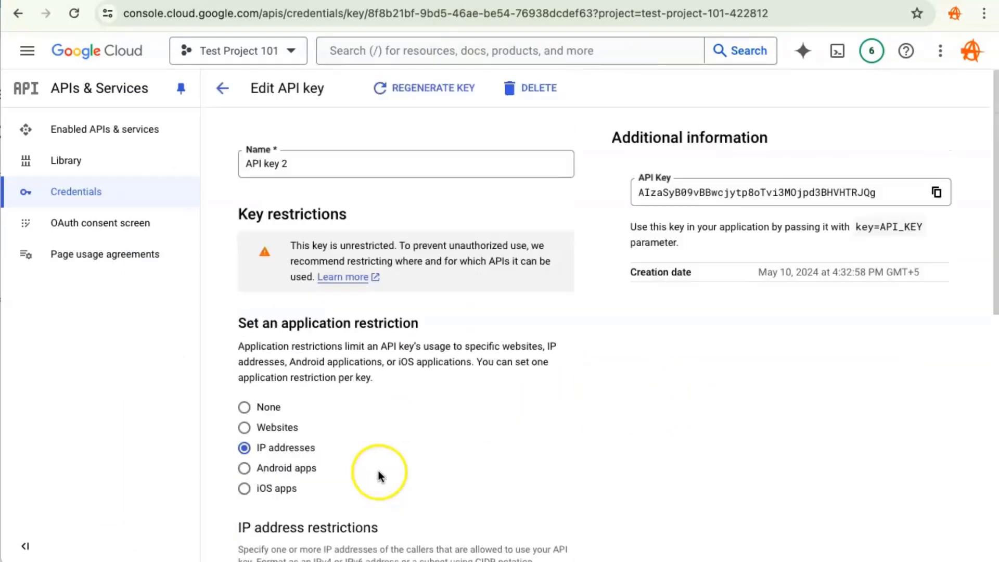
scroll(378, 471, "down", 5)
left_click(314, 170)
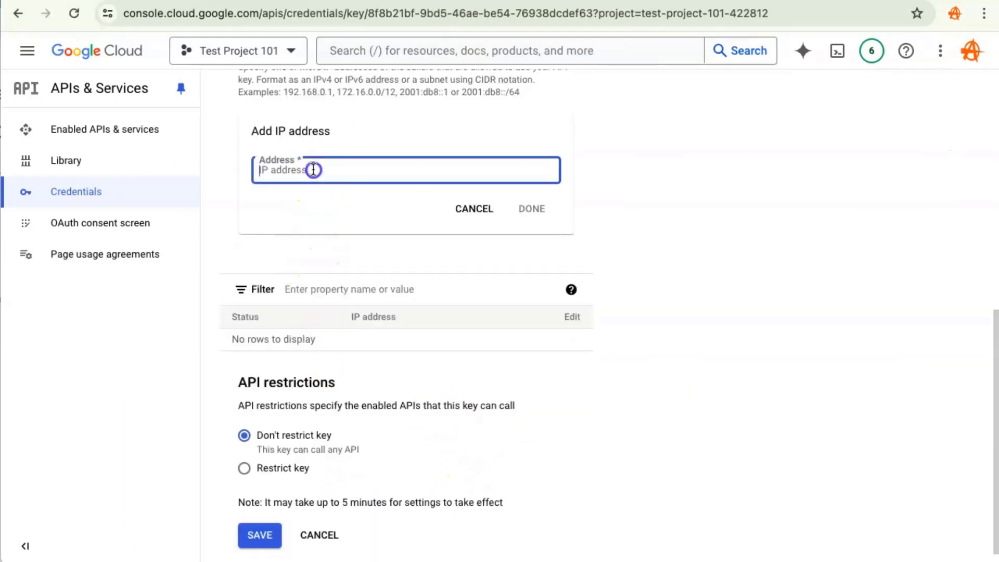
key("ctrl+v")
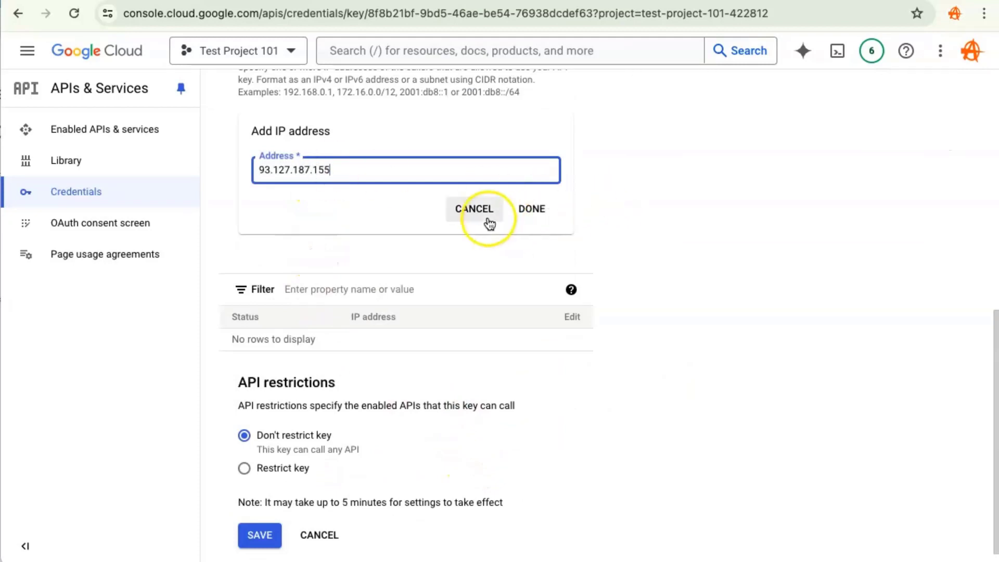
left_click(531, 209)
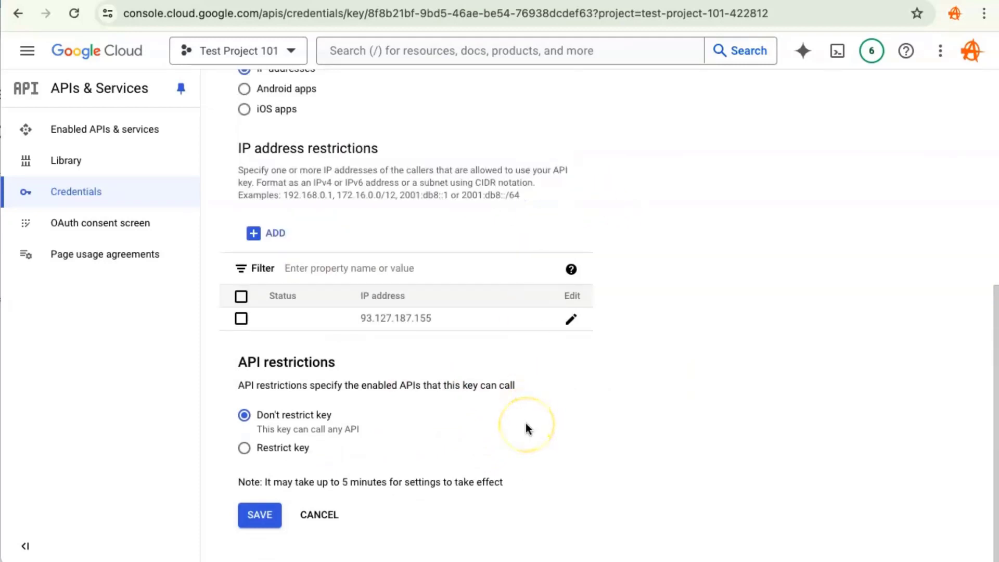
left_click(258, 527)
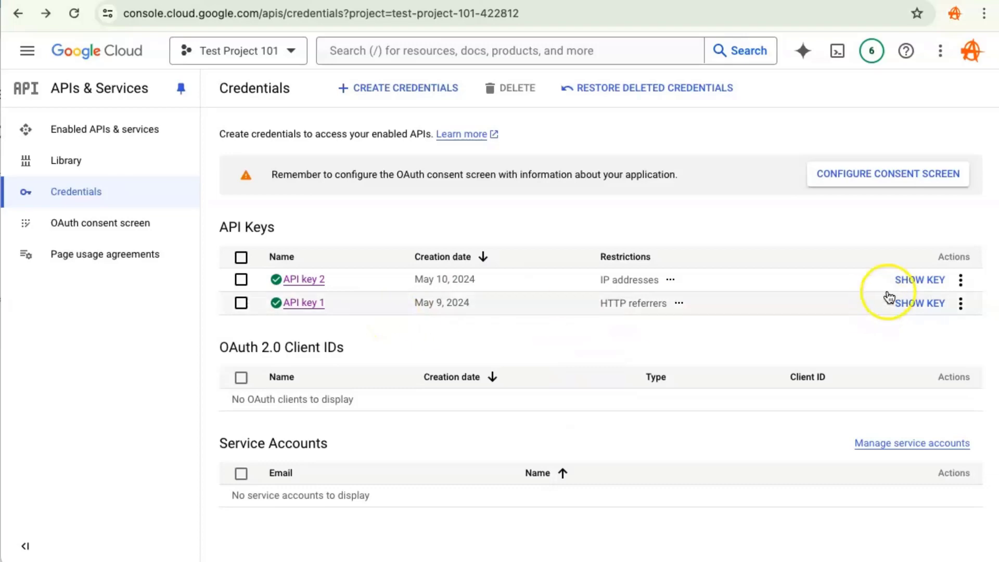
- Copy API key 2 and paste it into the Google Server API Key field of ASL Settings
left_click(920, 280)
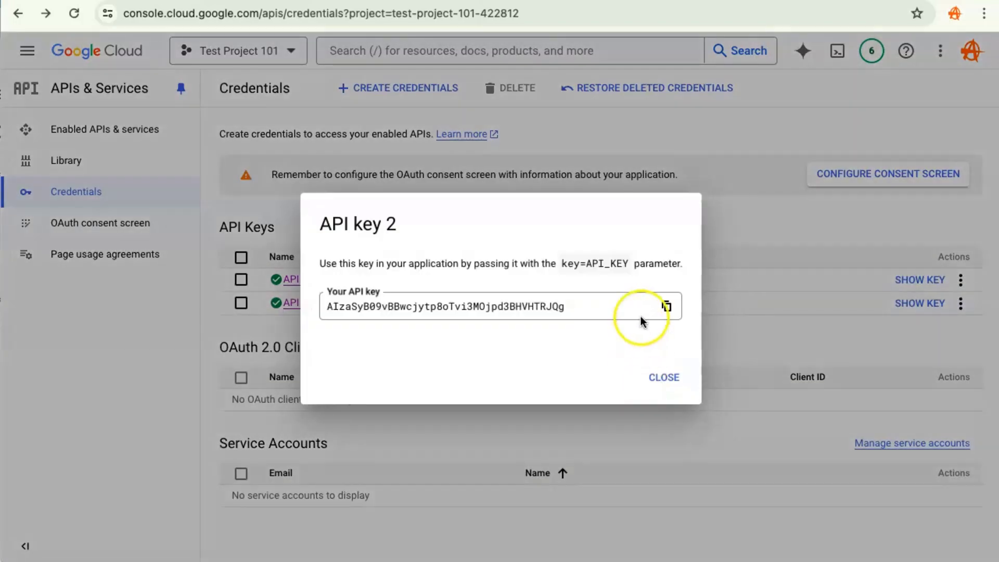
left_click(666, 306)
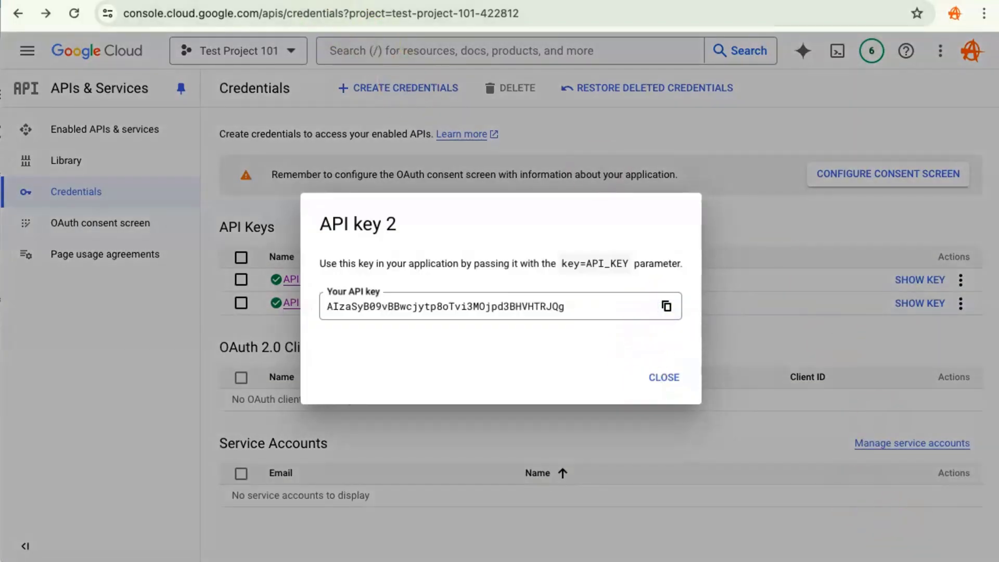
left_click(313, 1)
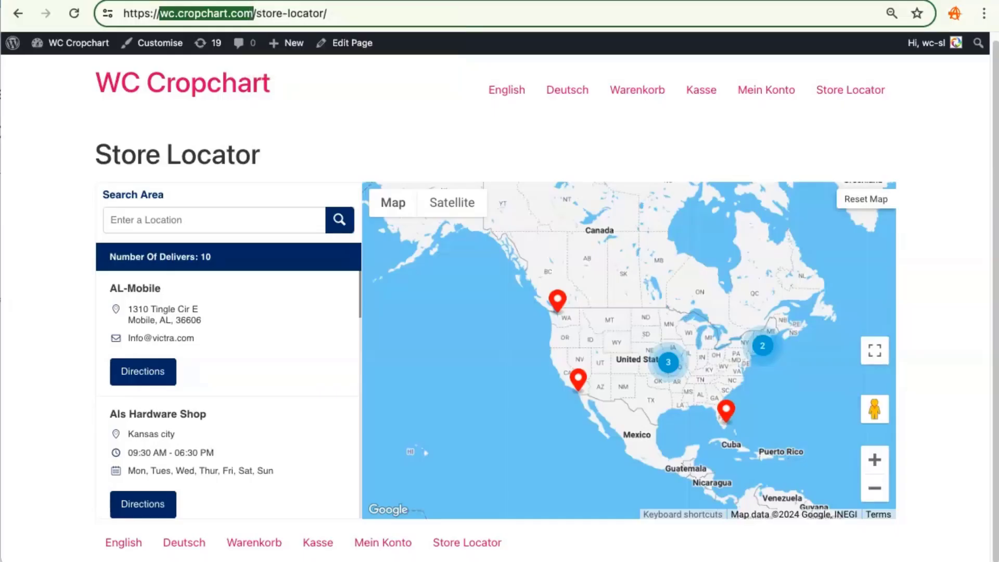
left_click(172, 1)
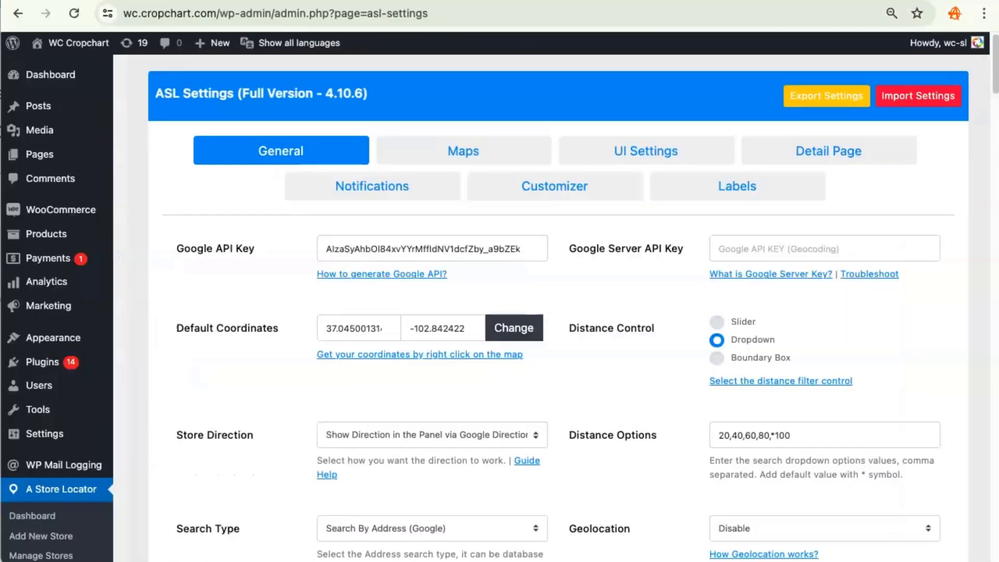
left_click(746, 254)
key("ctrl+v")
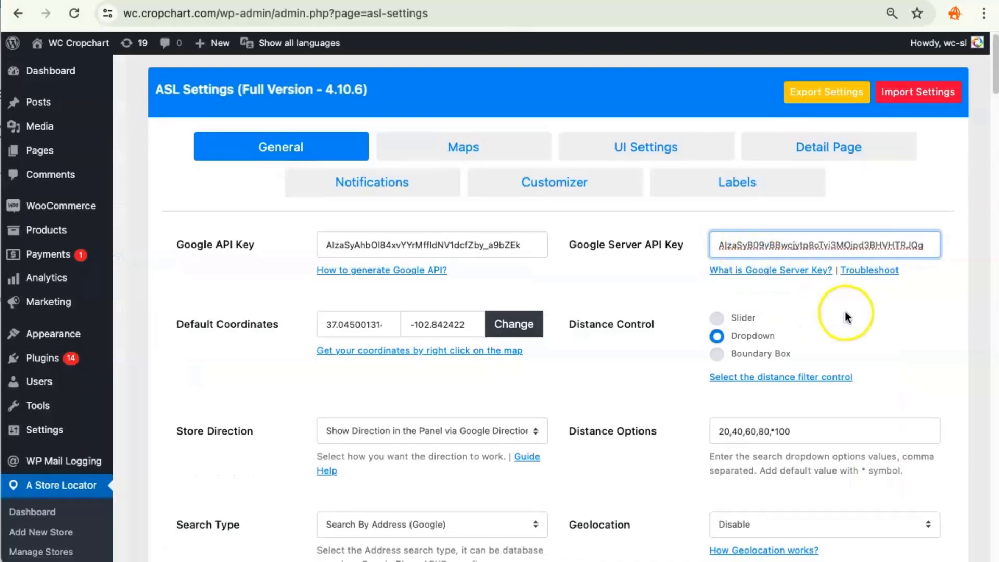
- Save the ASL settings
scroll(844, 311, "down", 15)
scroll(845, 310, "down", 15)
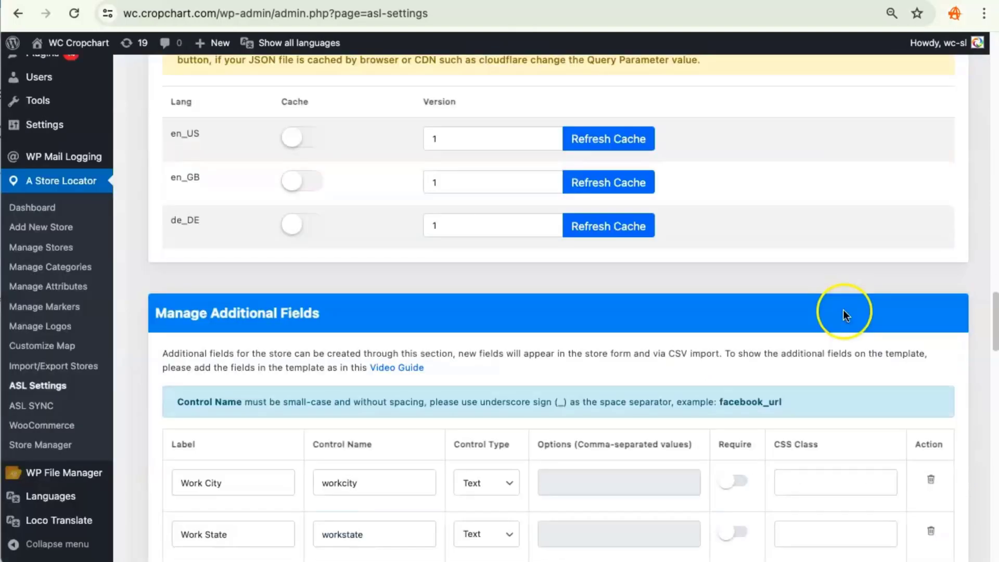
scroll(847, 312, "up", 5)
left_click(888, 180)
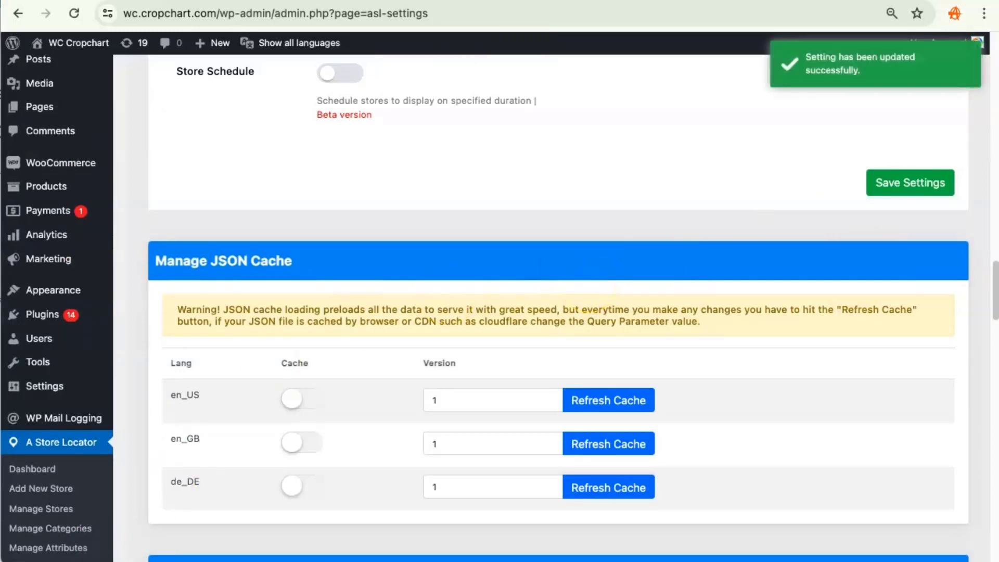
- Open Import/Export Stores and validate the Server Google Maps Key
scroll(485, 301, "up", 6)
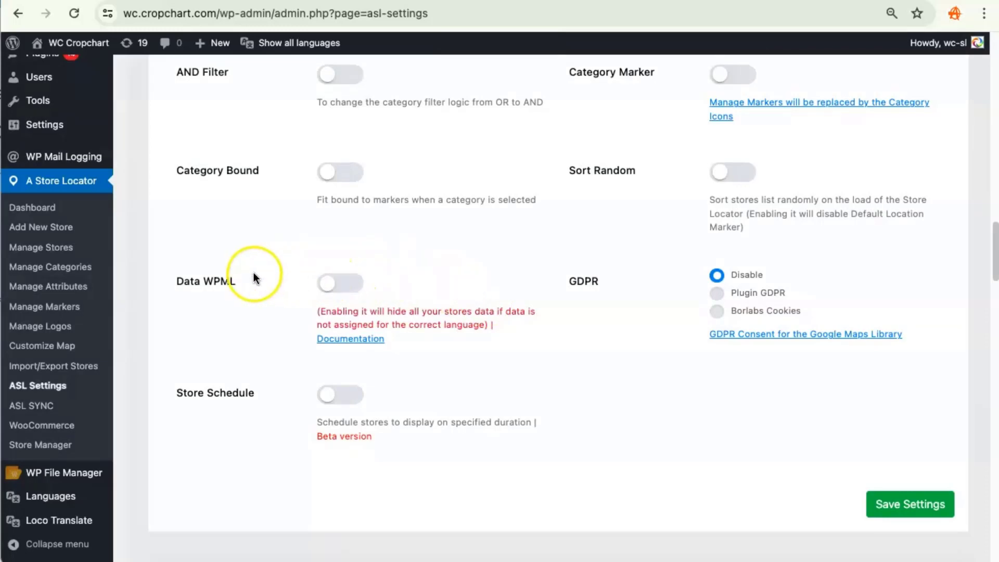
left_click(71, 368)
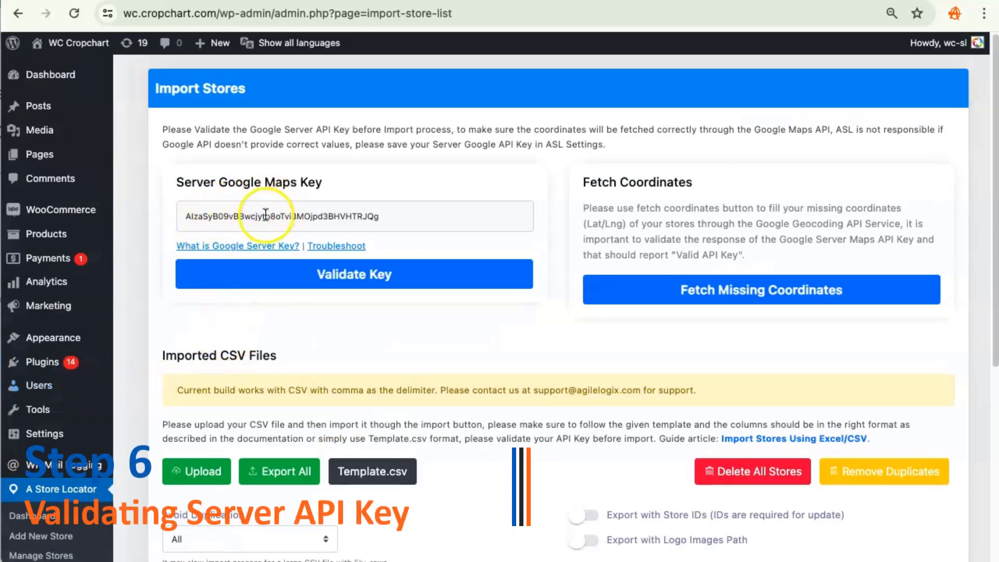
left_click(430, 222)
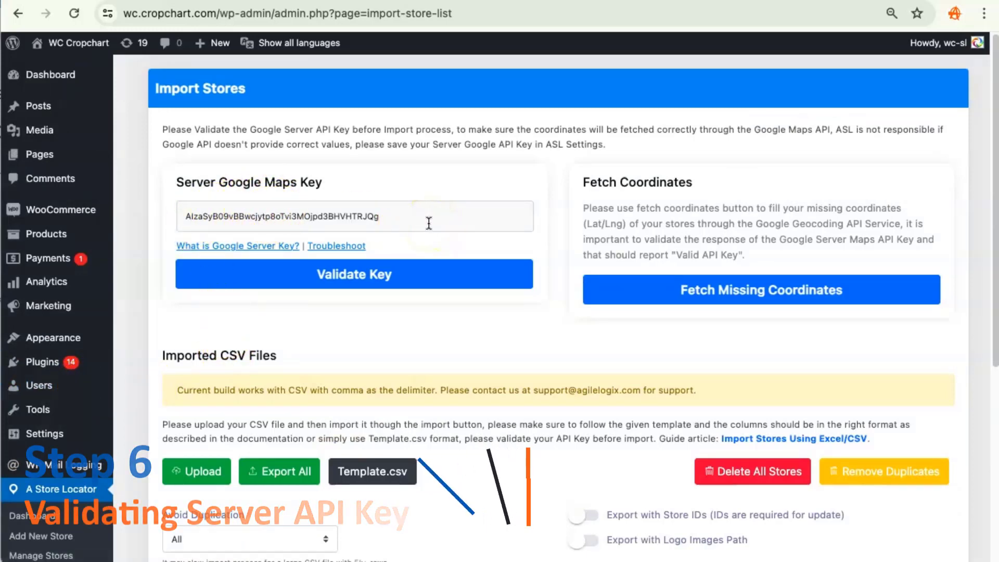
left_click(341, 281)
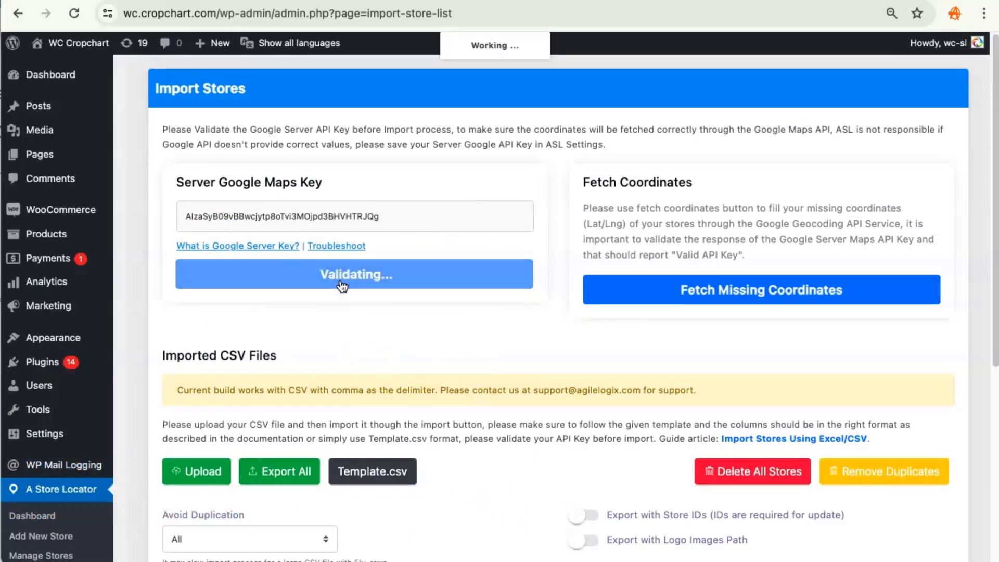